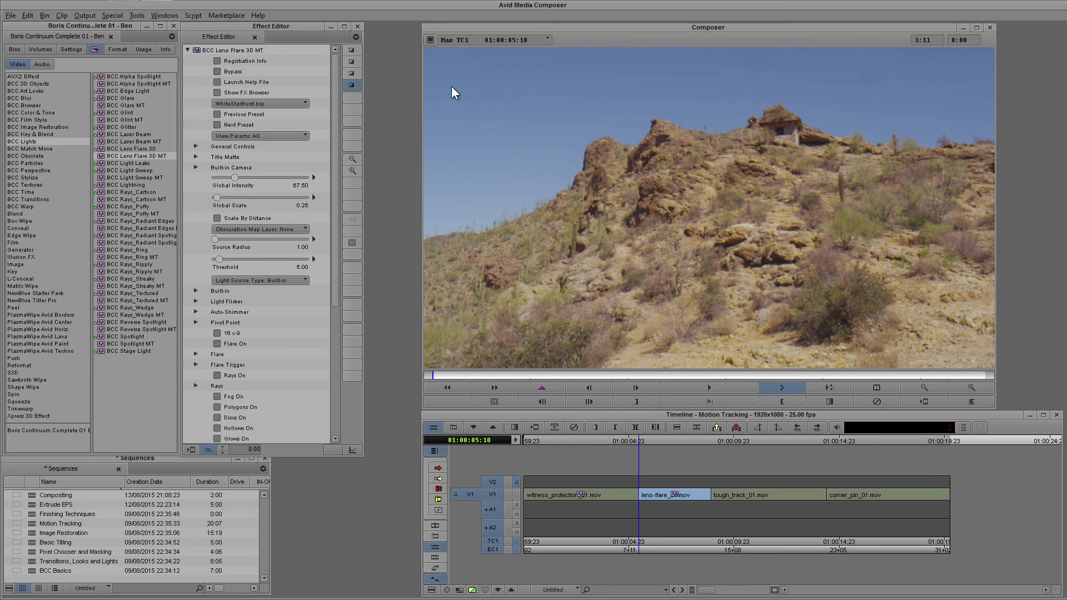
# Uncheck Bypass on BCC Lens Flare 3D MT and play the clip to preview the flare
pyautogui.click(217, 72)
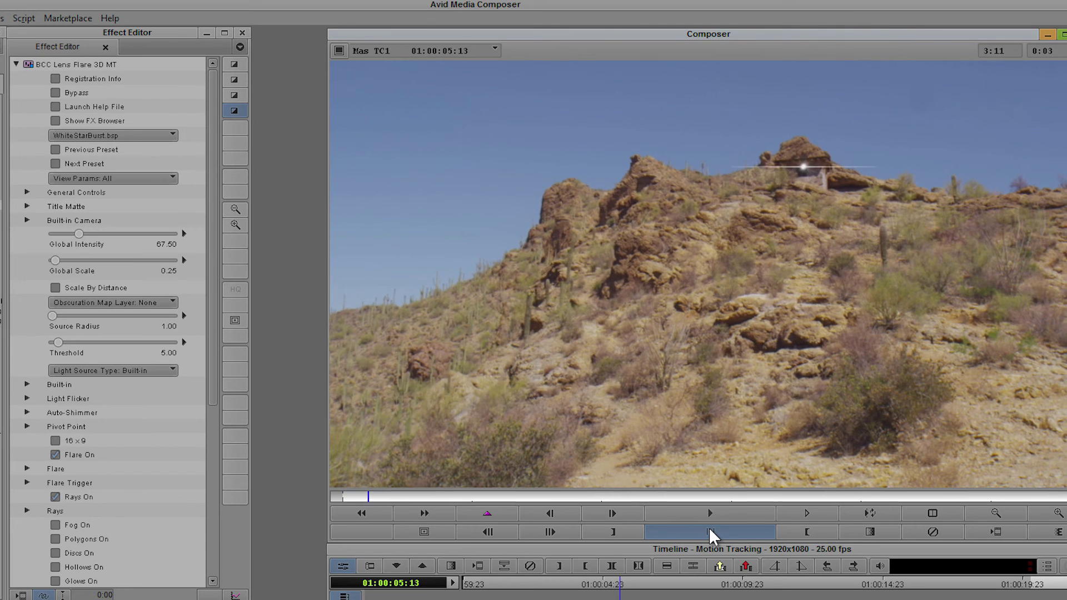
pyautogui.click(711, 401)
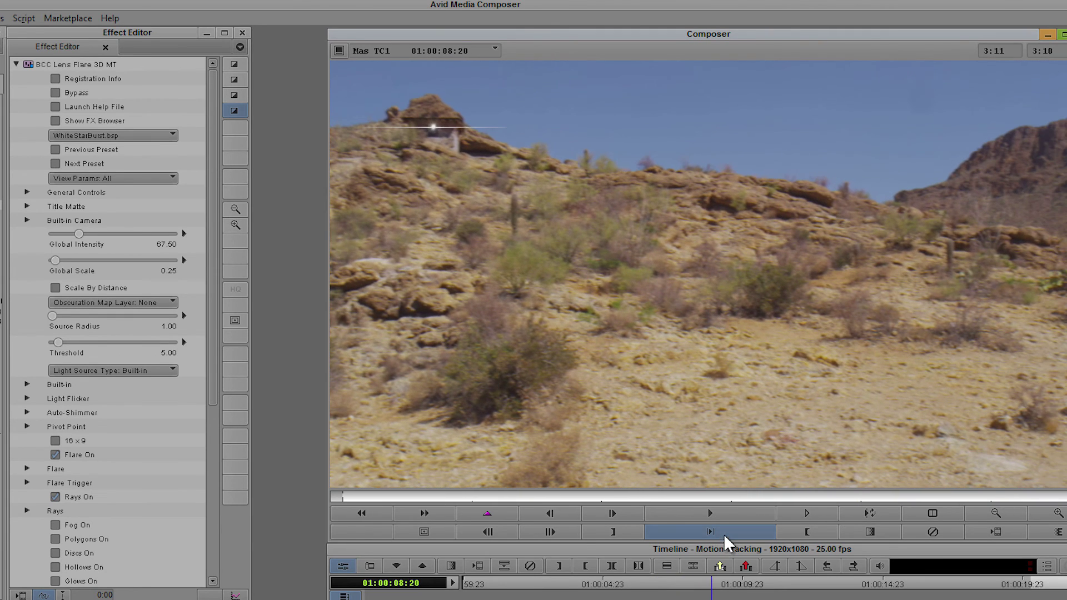
# Stop playback, expand Motion Tracker and display the flare's motion path
pyautogui.click(215, 412)
pyautogui.scroll(-2, 216, 462)
pyautogui.scroll(-5, 216, 468)
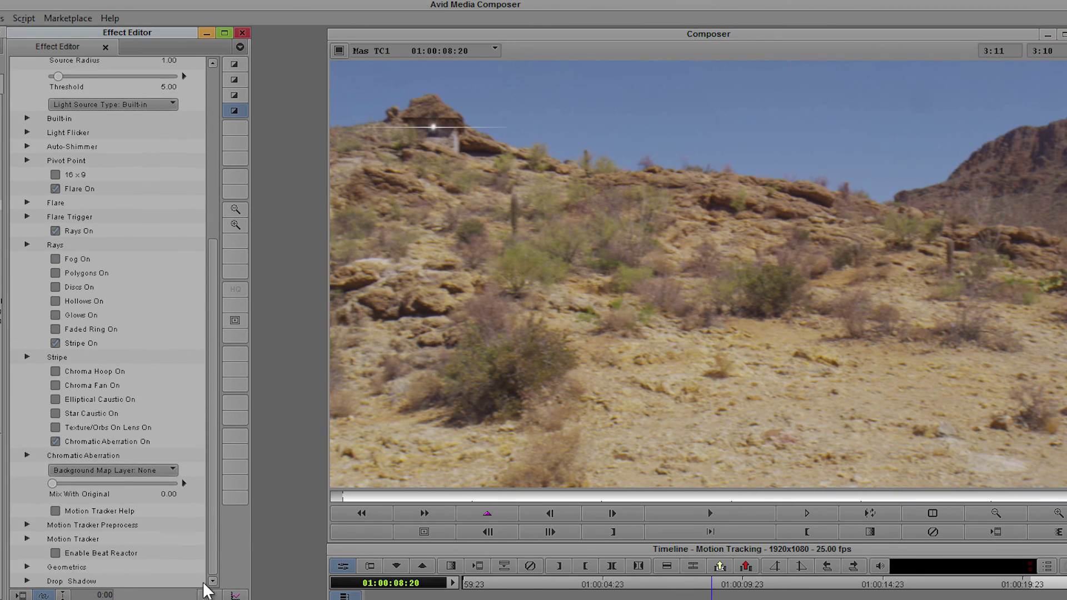
pyautogui.click(29, 537)
pyautogui.scroll(-8, 228, 445)
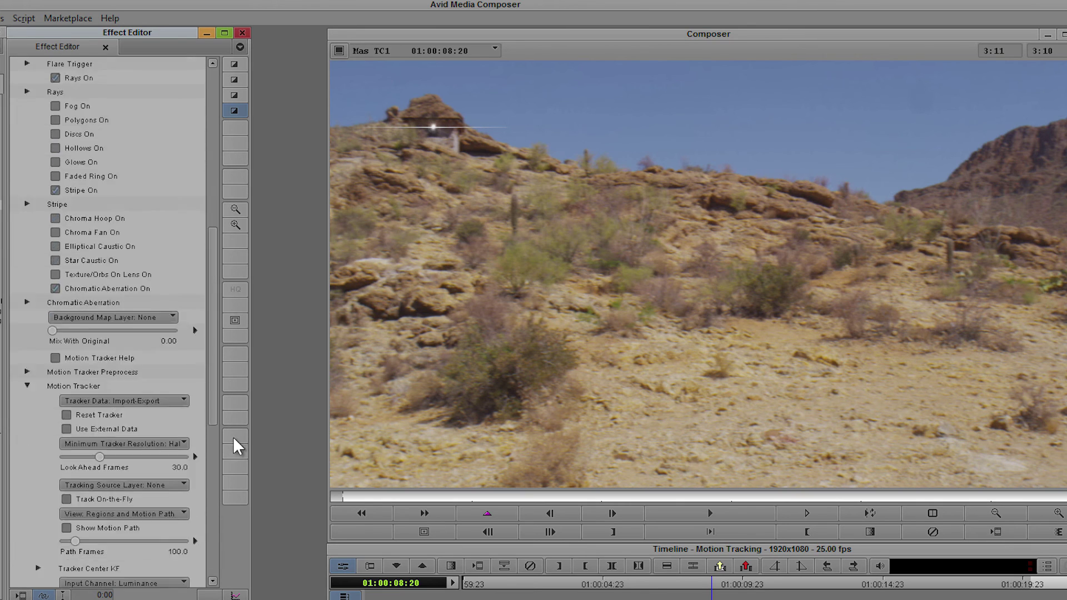
pyautogui.scroll(2, 220, 473)
pyautogui.click(66, 362)
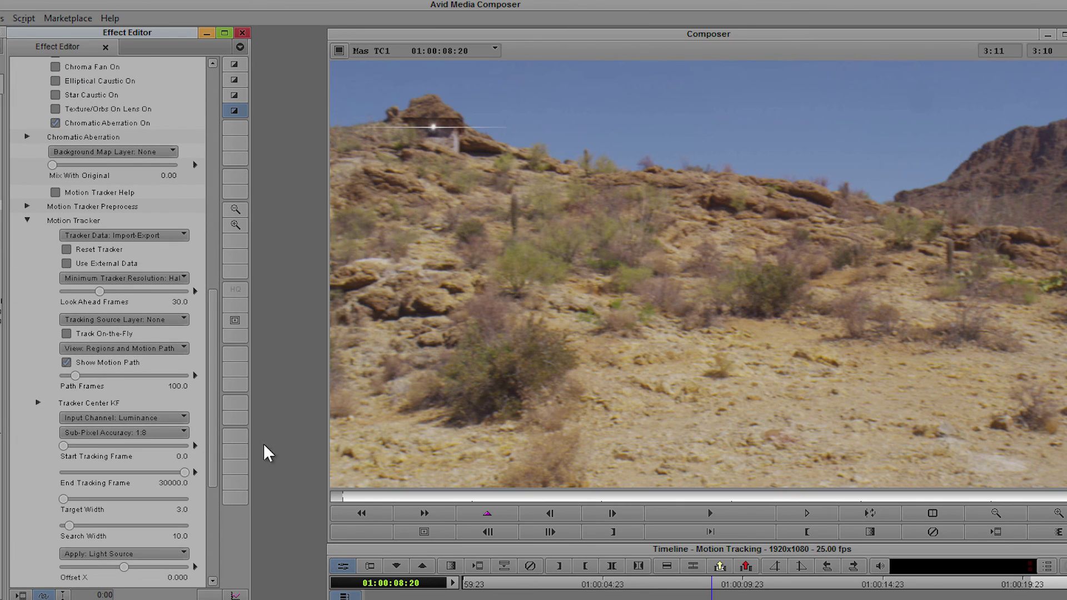
# Scrub back along the motion path, hide it, and jump to tough_track at 01:00:08:21
pyautogui.click(923, 497)
pyautogui.moveTo(923, 497)
pyautogui.mouseDown()
pyautogui.moveTo(444, 527)
pyautogui.moveTo(745, 528)
pyautogui.moveTo(867, 514)
pyautogui.mouseUp()
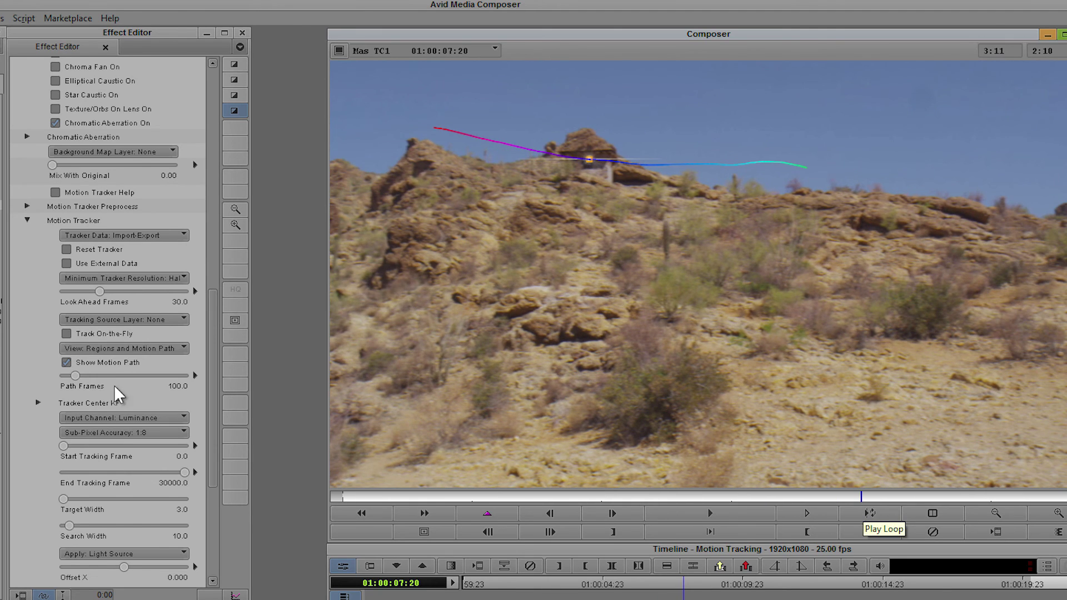
pyautogui.click(66, 363)
pyautogui.click(711, 439)
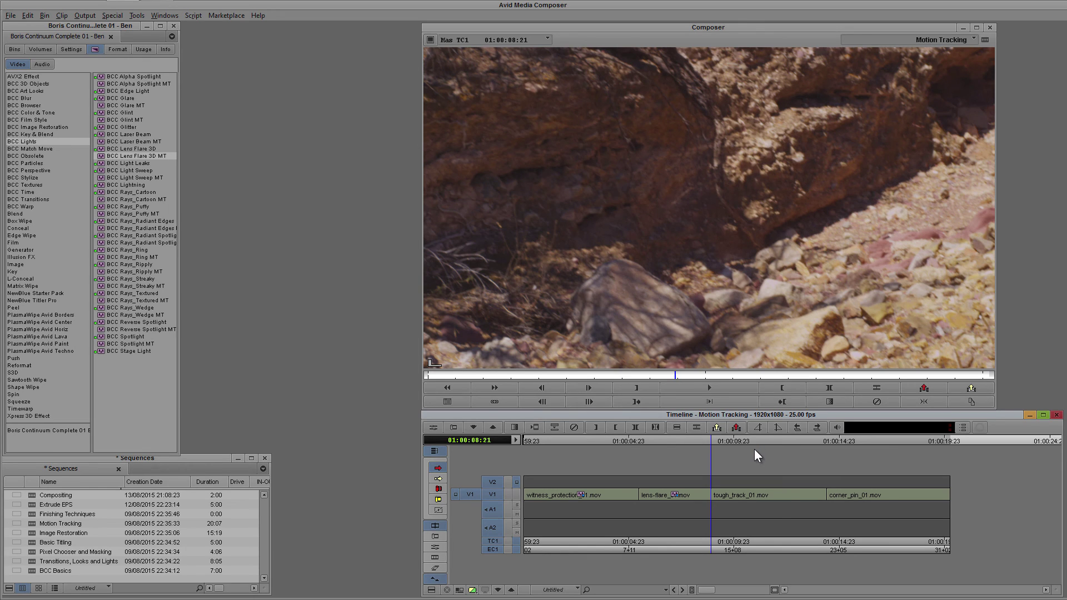
# Play the tough_track clip, stopping at 01:00:12:21 and again at 01:00:13:20
pyautogui.click(713, 402)
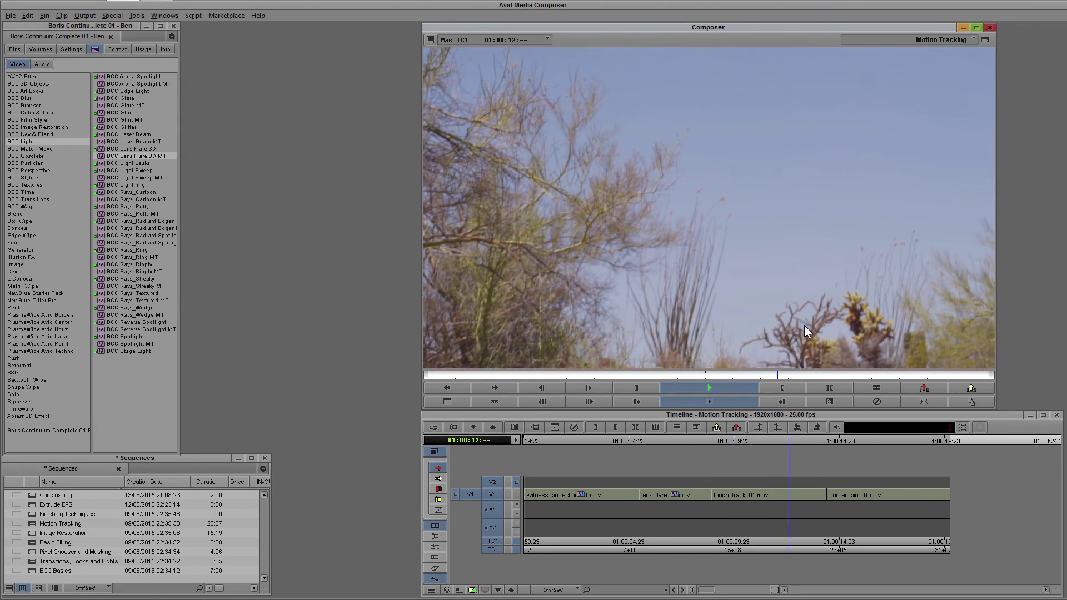
pyautogui.click(718, 392)
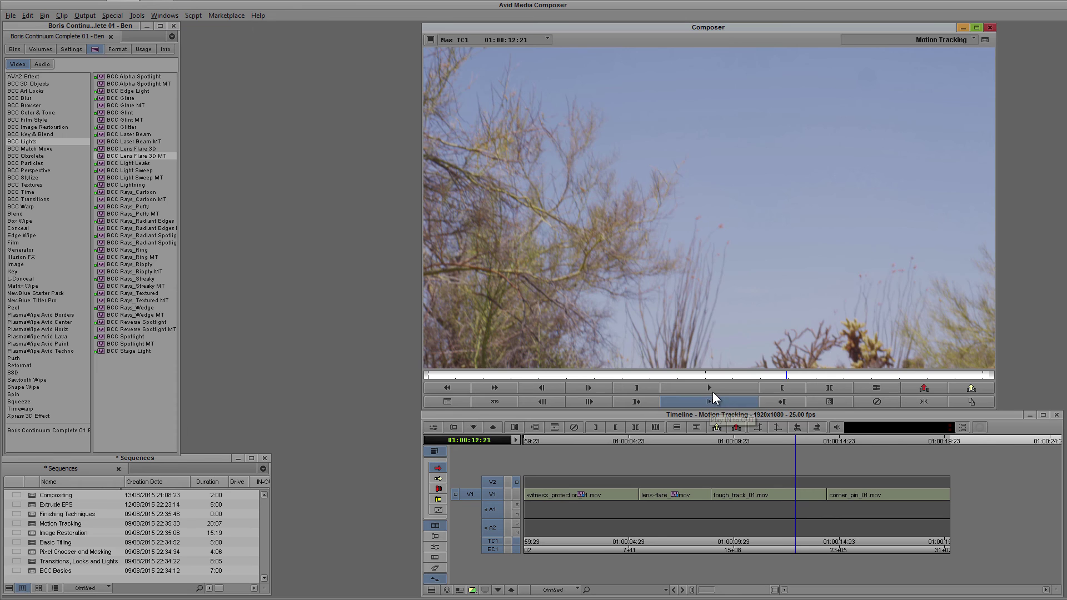
pyautogui.click(707, 407)
pyautogui.click(709, 404)
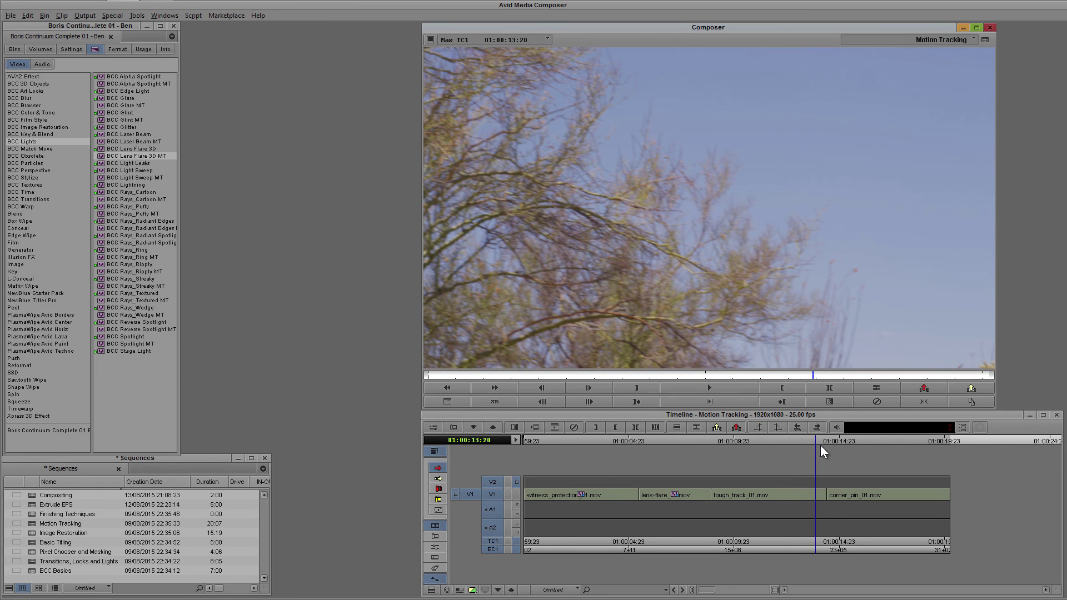
# Return to the open-sky frame at 01:00:12:21 and apply BCC Lens Flare 3D MT to tough_track_01.mov
pyautogui.moveTo(811, 376); pyautogui.dragTo(693, 372)
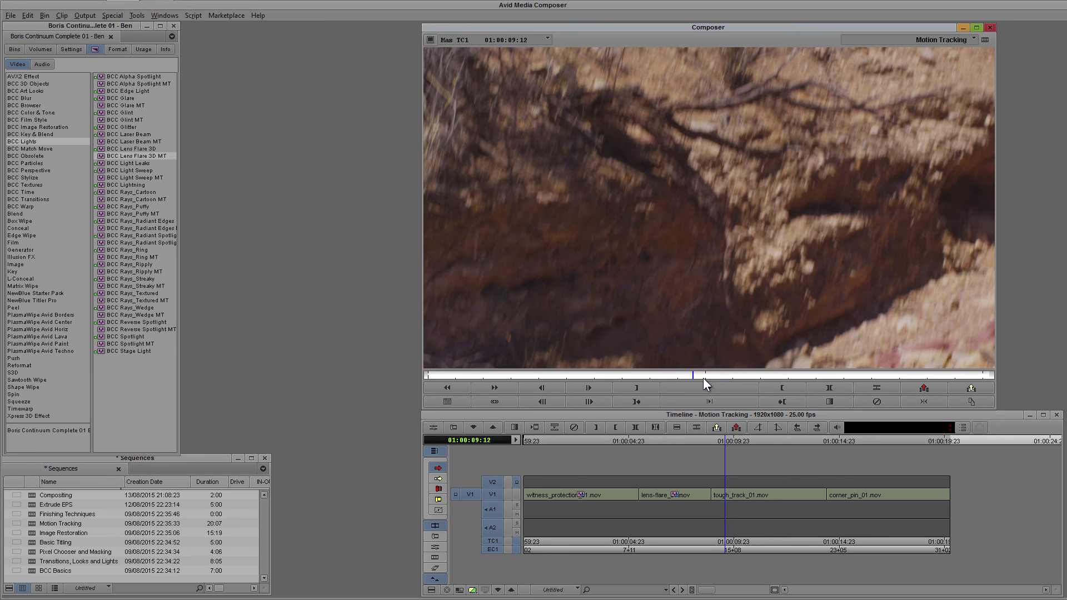
pyautogui.moveTo(696, 374); pyautogui.dragTo(795, 379)
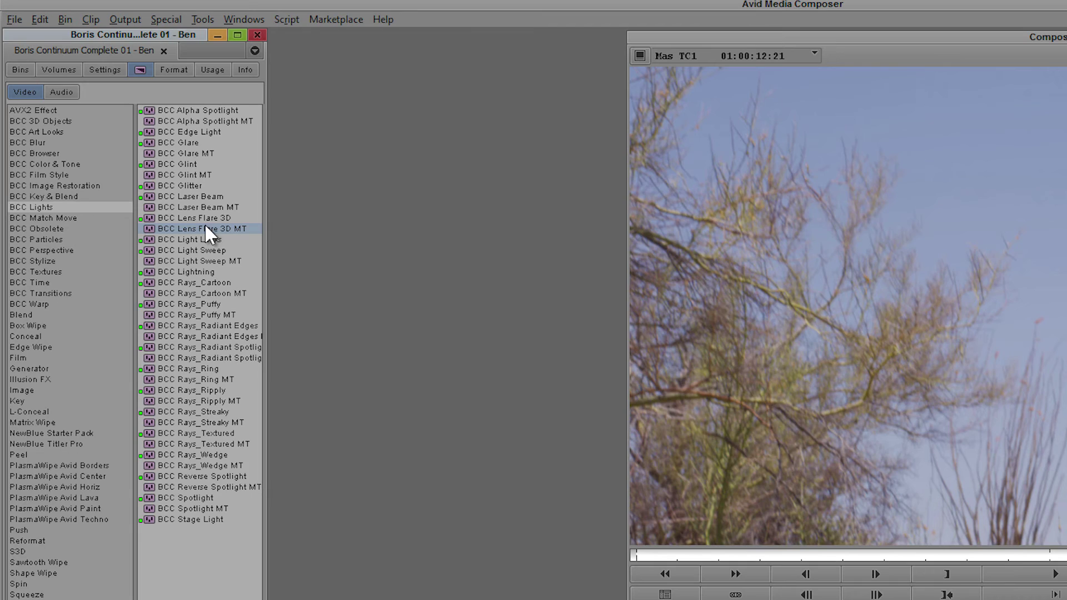
pyautogui.moveTo(139, 155); pyautogui.dragTo(784, 495)
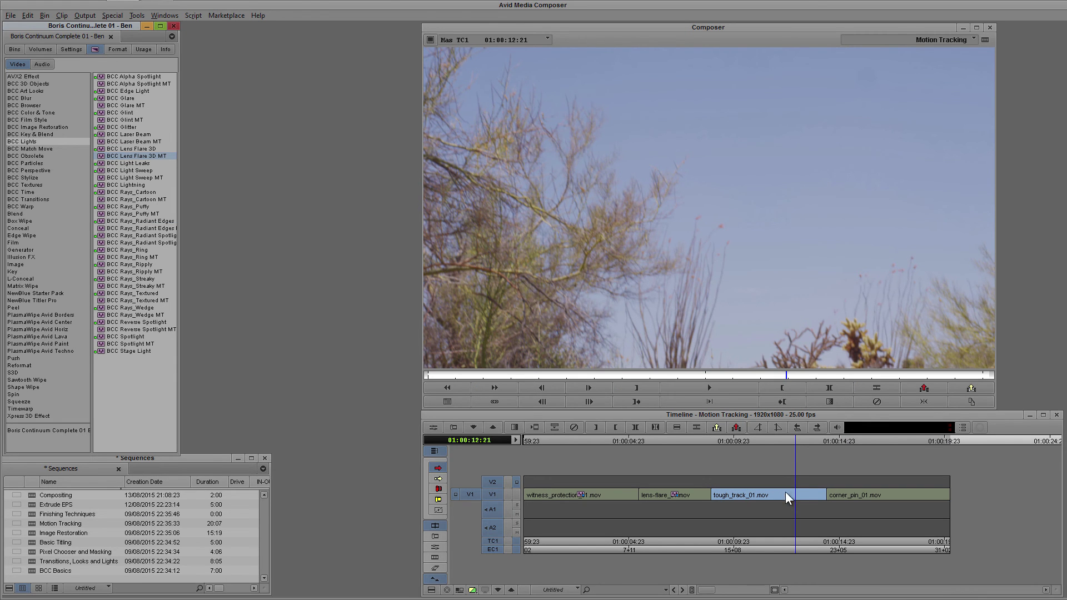
# Open the Effect Editor for the lens flare on tough_track_01.mov and scroll its parameter list
pyautogui.click(785, 495)
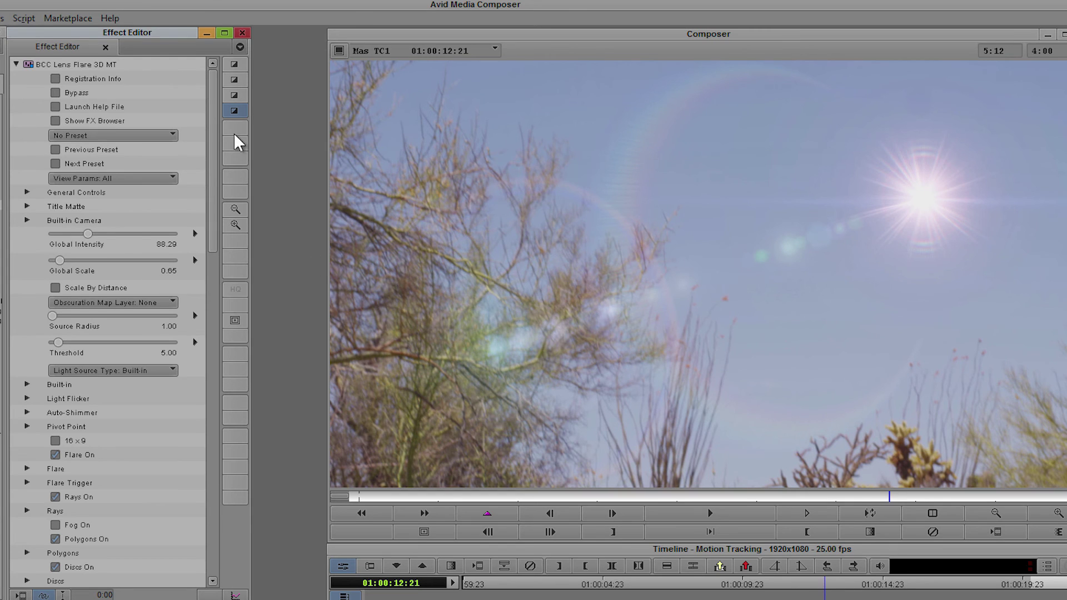
pyautogui.moveTo(211, 142); pyautogui.dragTo(221, 98)
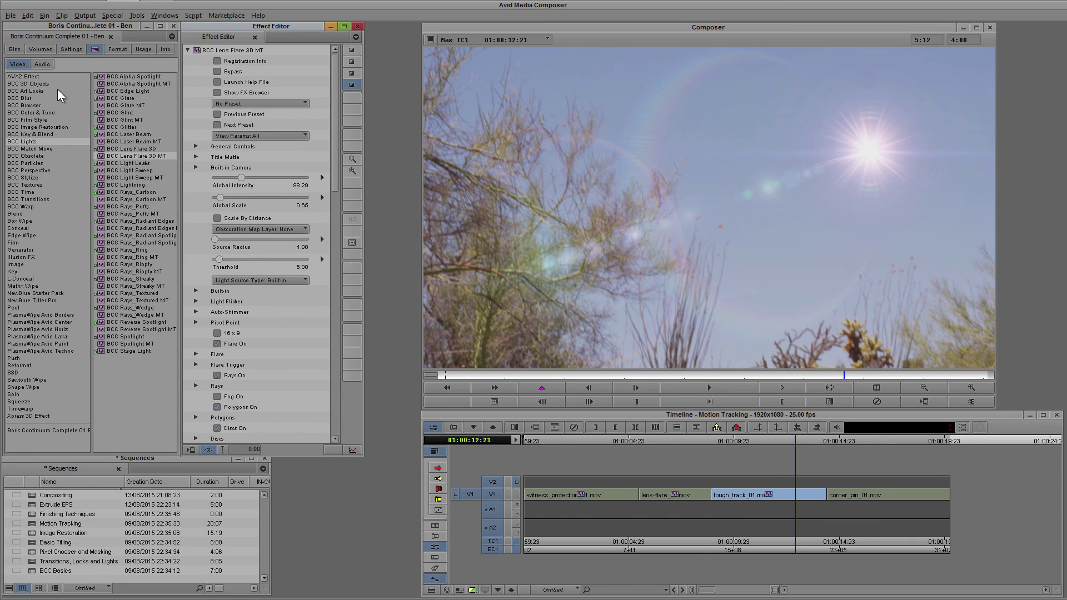
# Apply BCC Blur > BCC Gaussian Blur to the tough_track clip
pyautogui.click(28, 98)
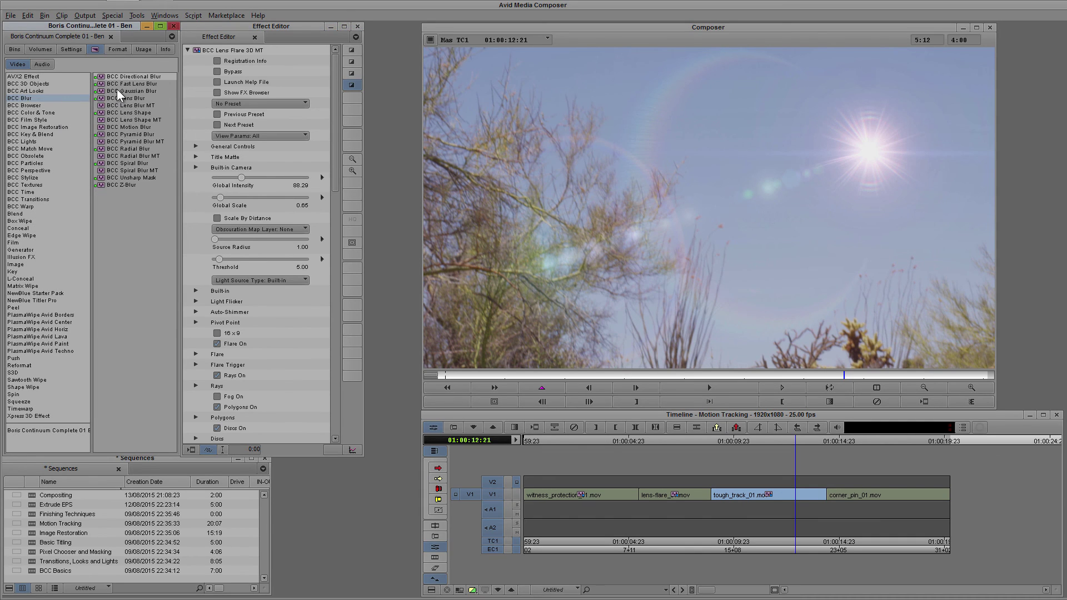
pyautogui.click(132, 90)
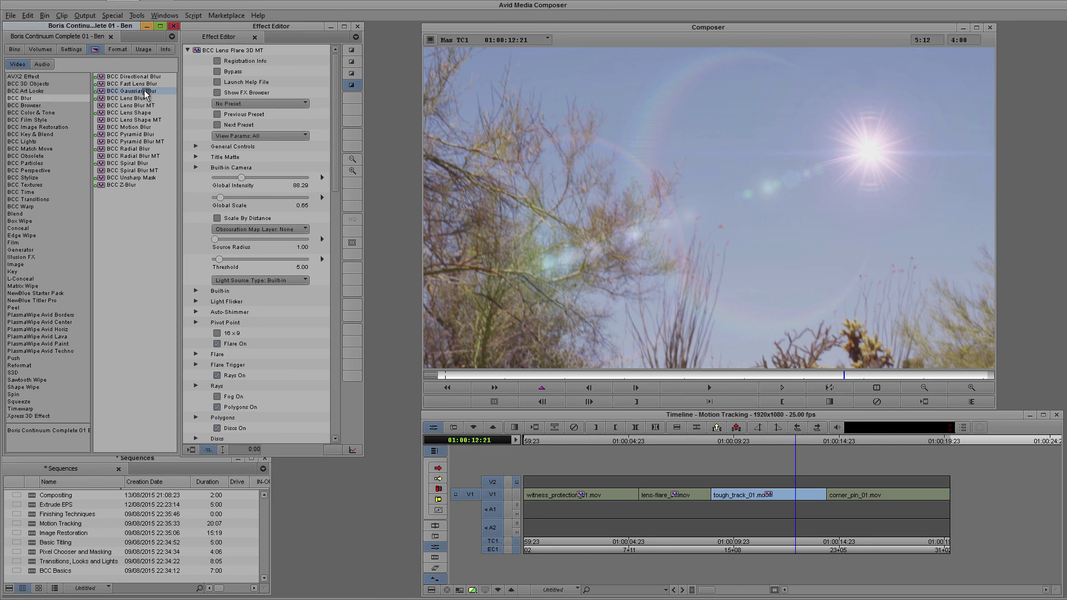
pyautogui.moveTo(773, 417); pyautogui.dragTo(752, 495)
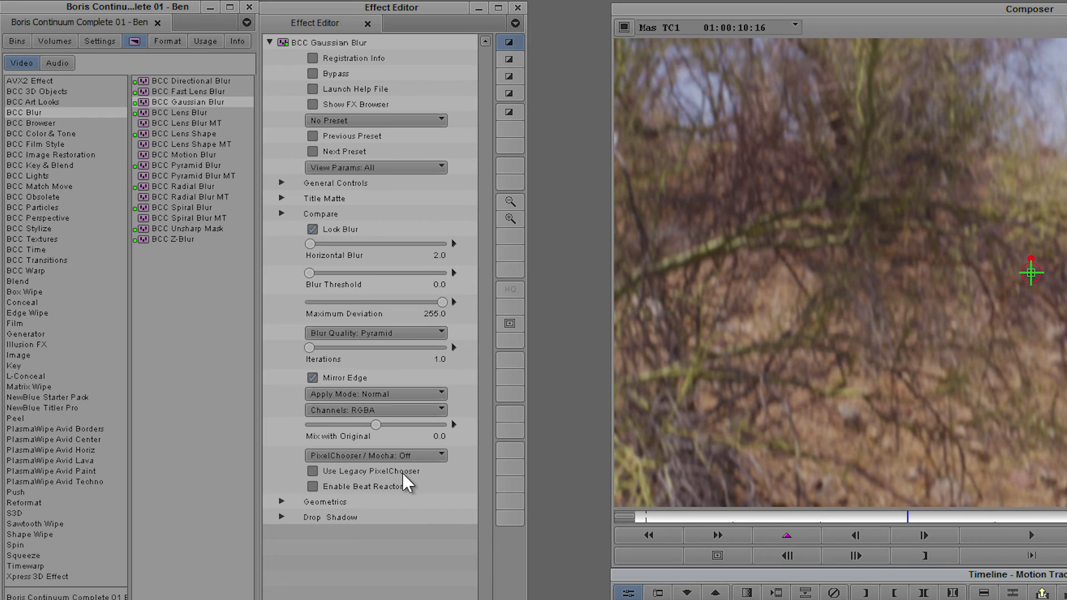
# Set PixelChooser / Mocha to On, expand PixelChooser Mask / Mocha, and launch Mocha
pyautogui.click(438, 455)
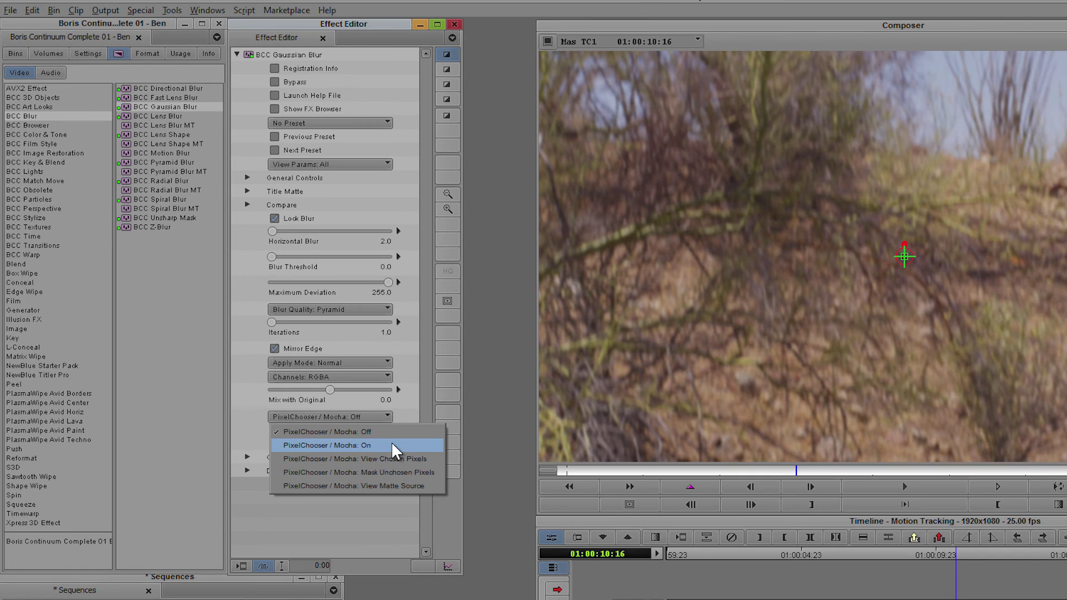
pyautogui.click(423, 488)
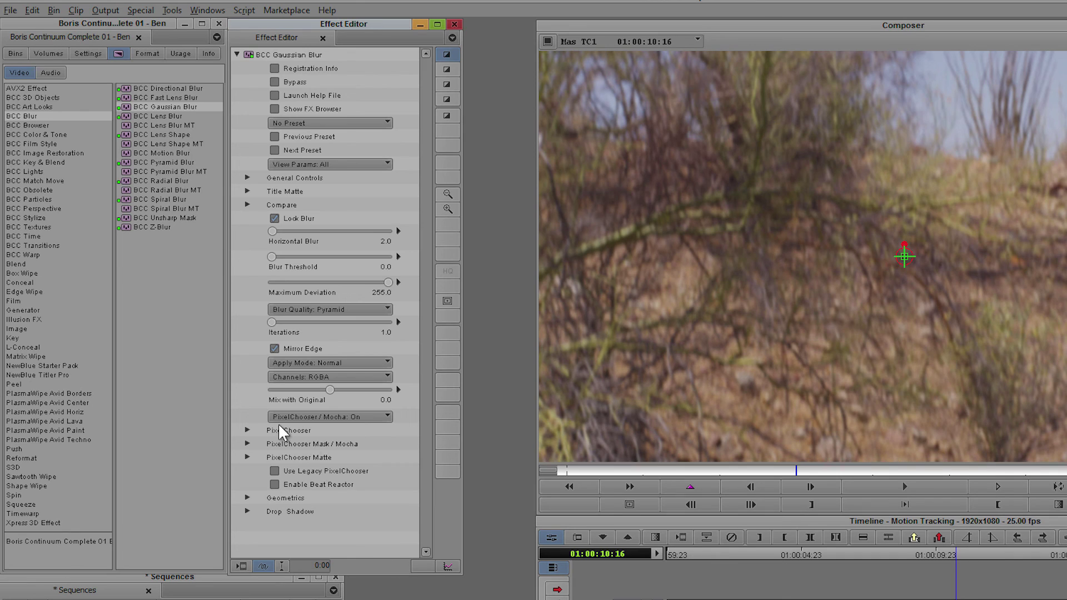
pyautogui.click(248, 444)
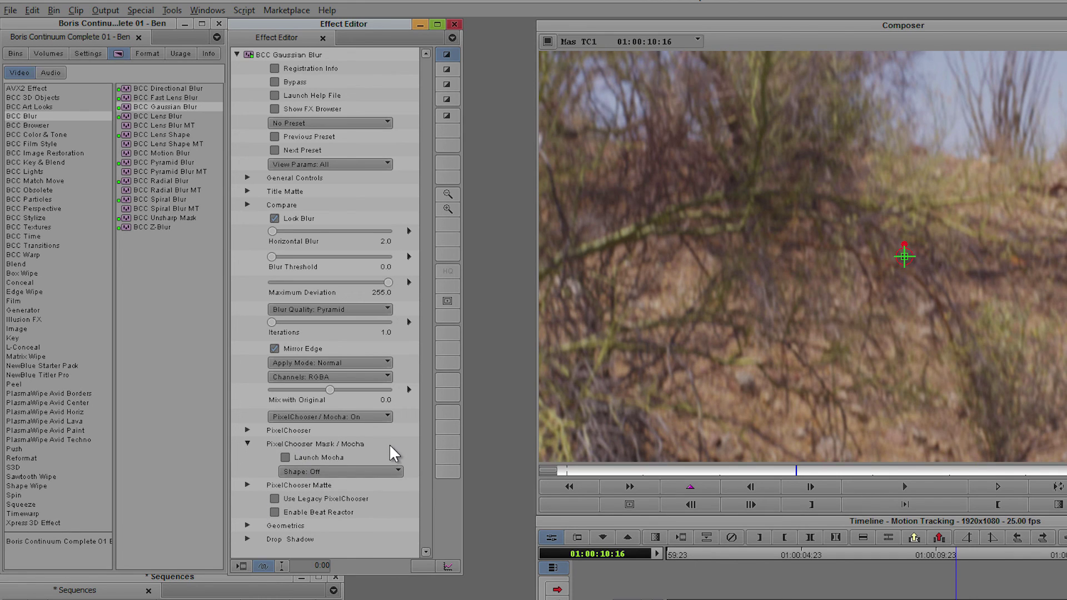
pyautogui.click(285, 458)
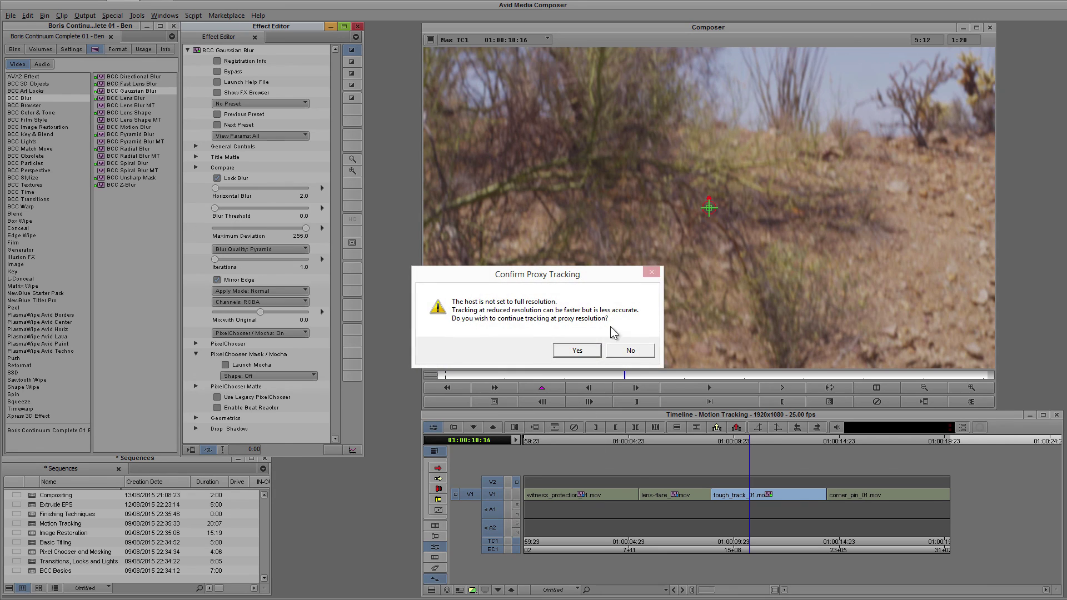
# Answer No to proxy tracking, then launch Mocha to open mocha BCC on the clip
pyautogui.click(631, 352)
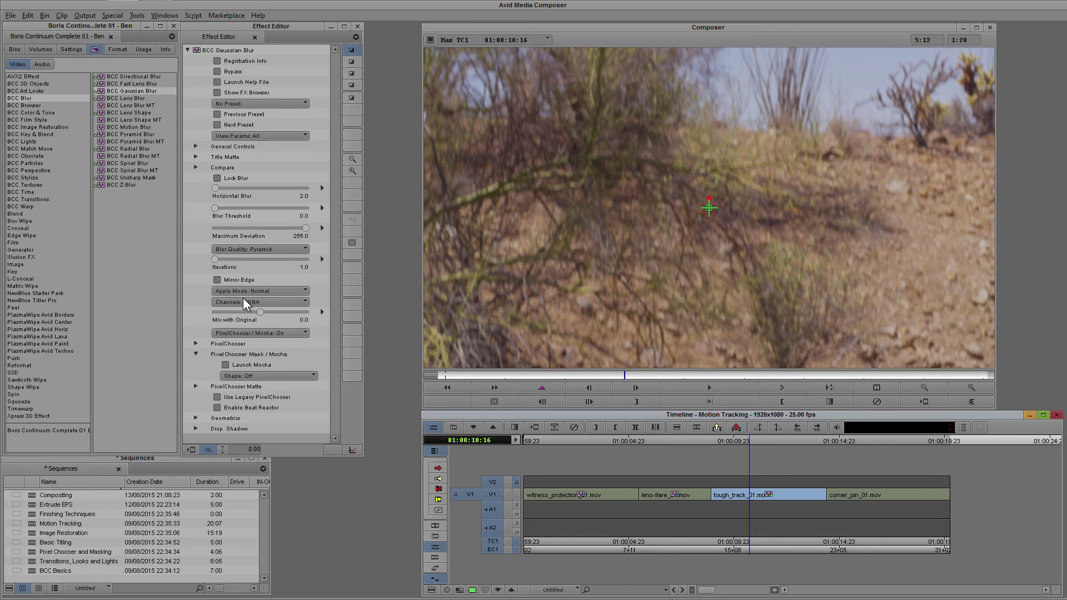
pyautogui.click(252, 365)
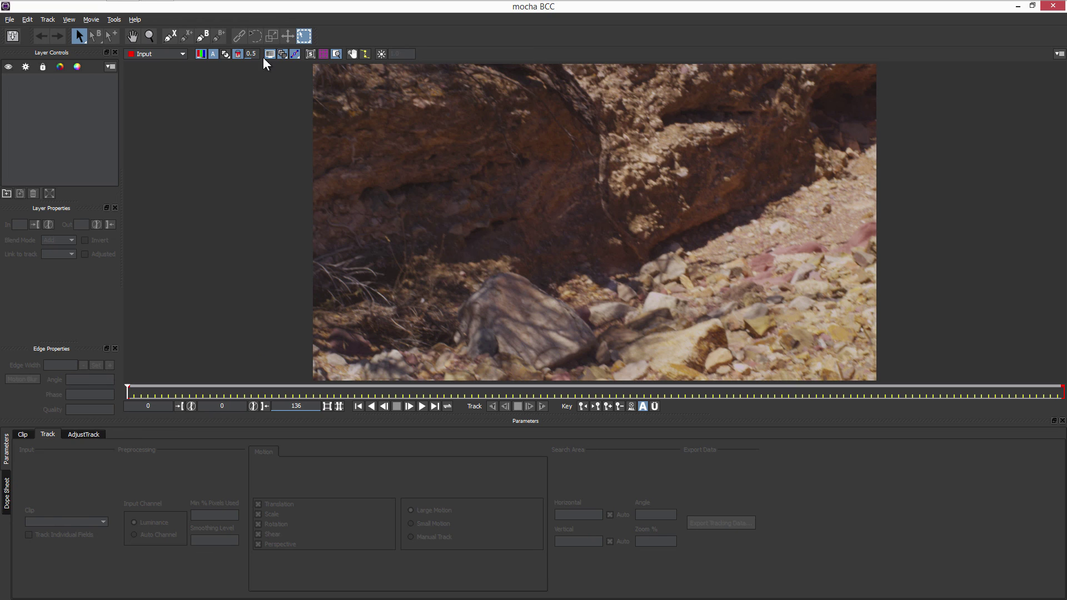
# Draw a closed X-spline shape around the rock face on the right
pyautogui.click(169, 36)
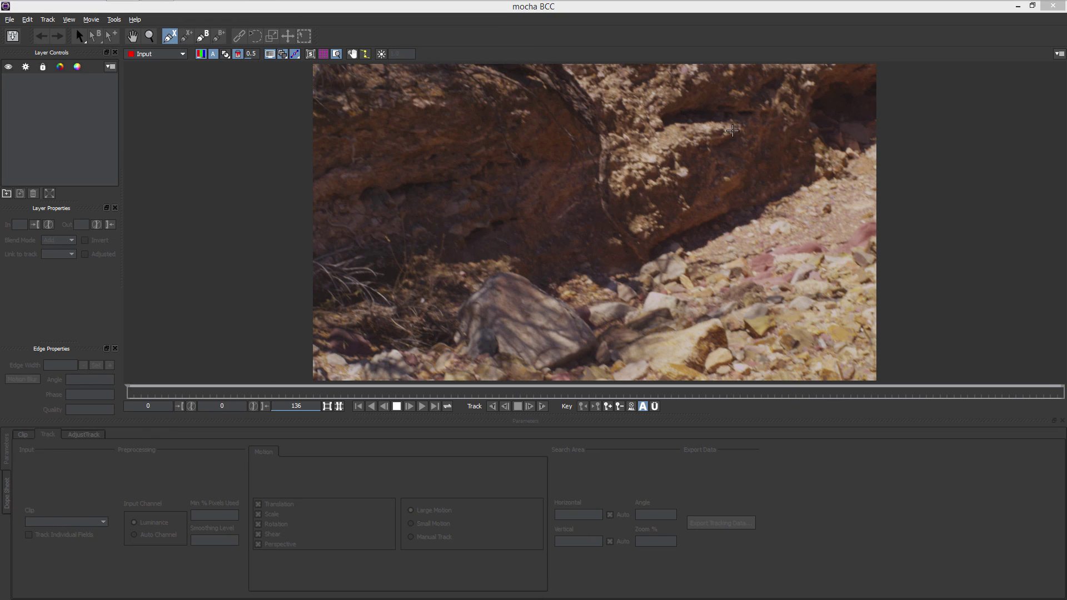
pyautogui.click(652, 71)
pyautogui.click(643, 296)
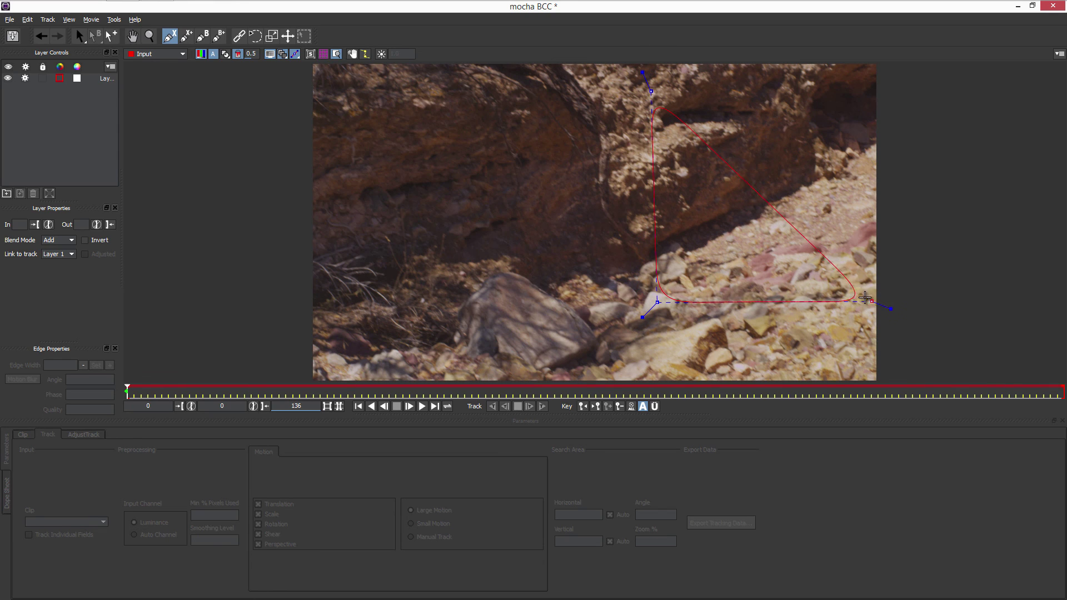
pyautogui.click(861, 293)
pyautogui.click(862, 99)
pyautogui.click(840, 119)
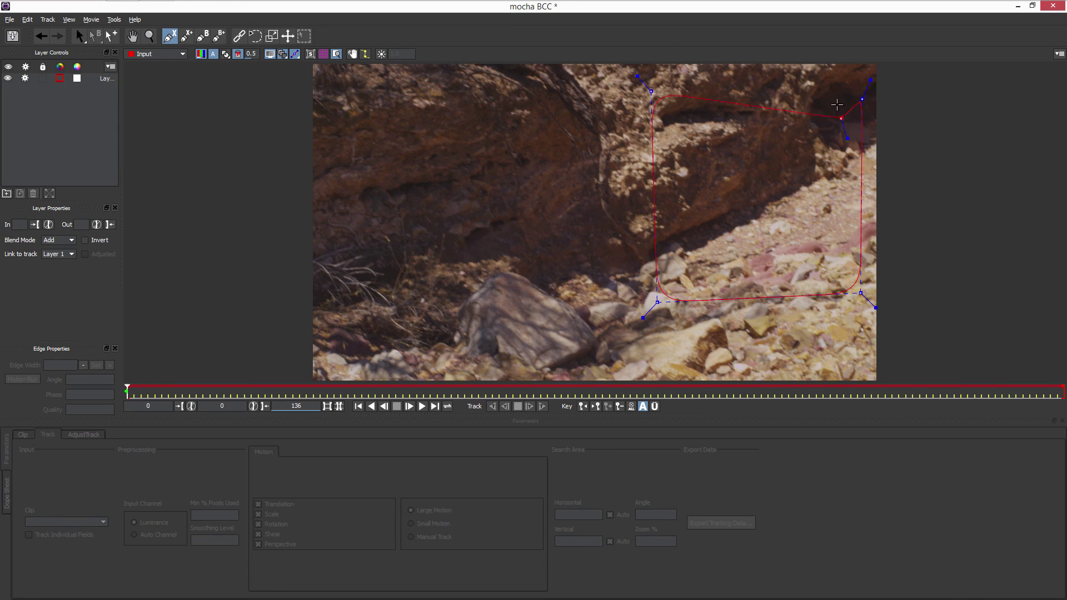
pyautogui.rightClick(735, 219)
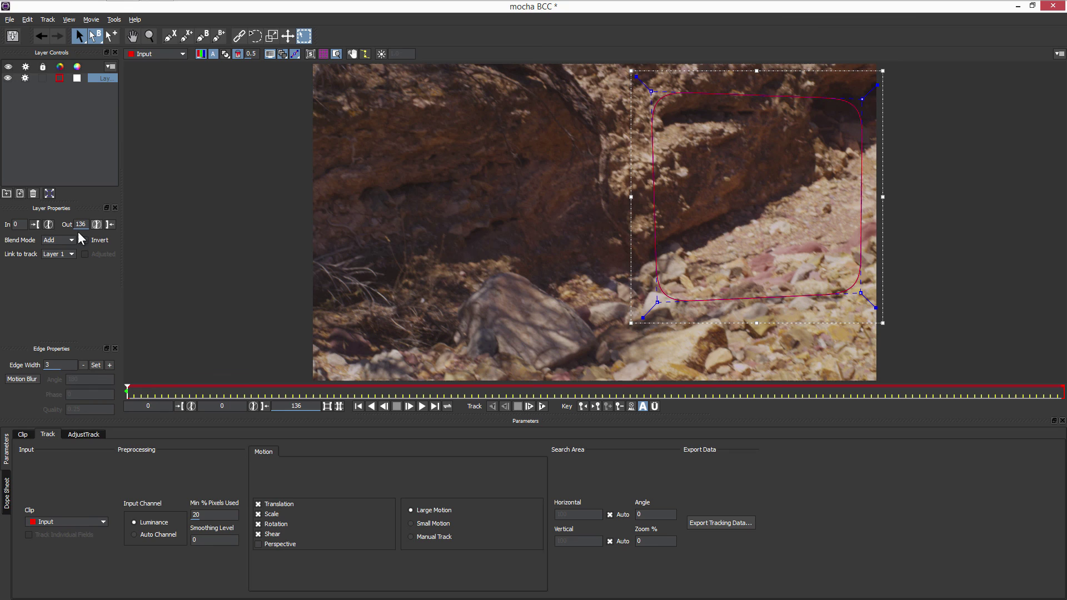
# Set the layer's Link to track to None and track it forward to frame 136
pyautogui.click(70, 254)
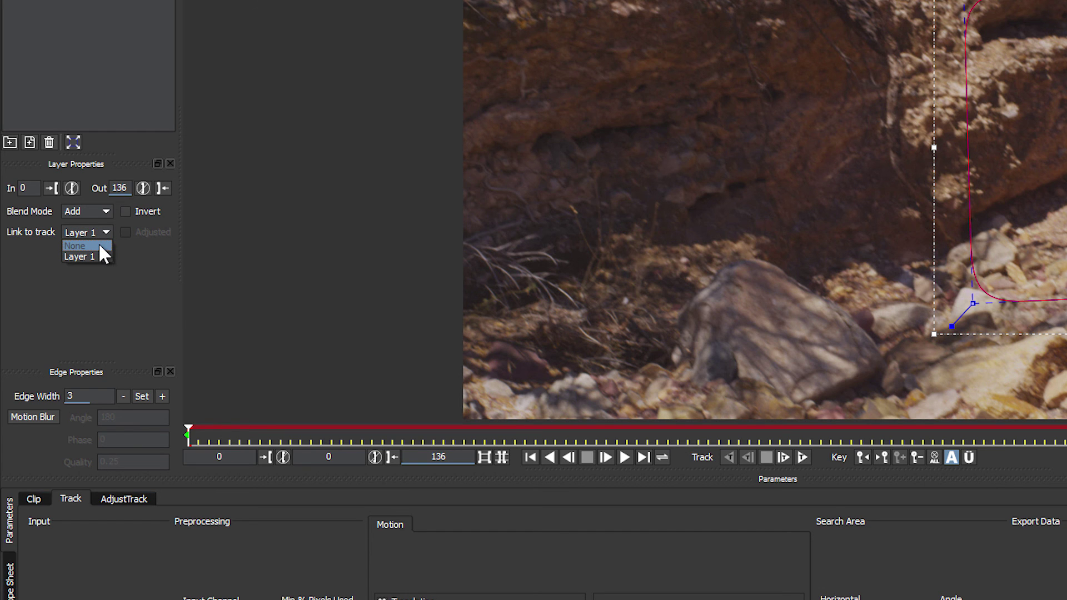
pyautogui.click(100, 246)
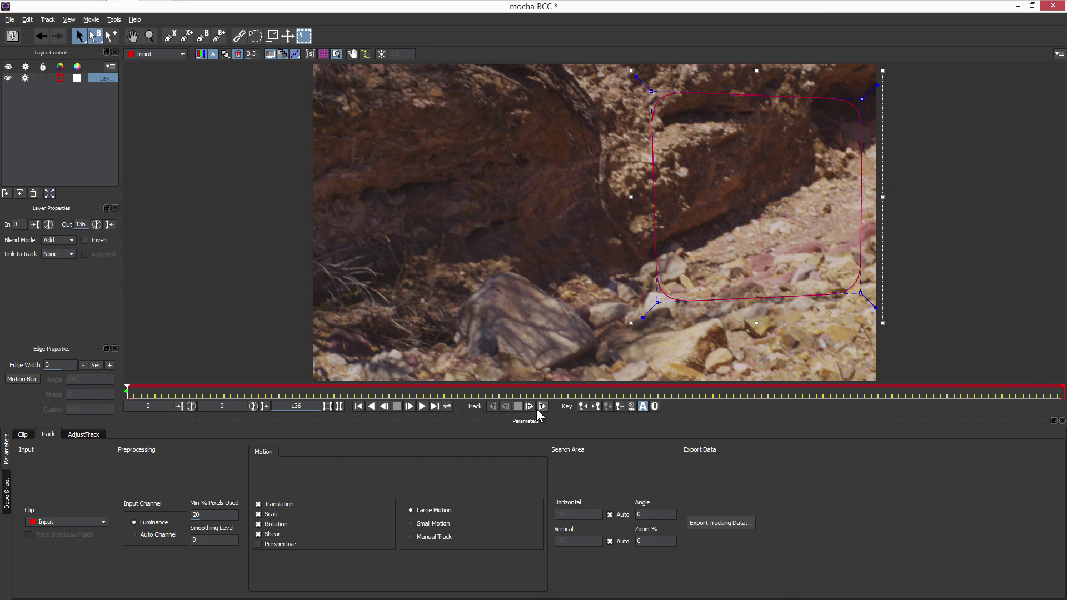
pyautogui.click(542, 407)
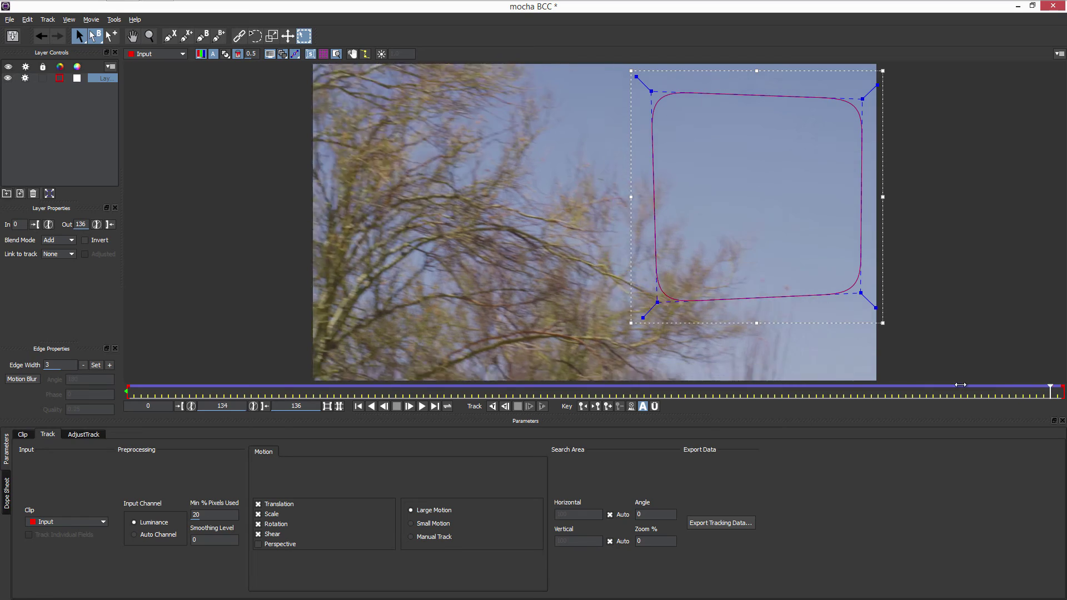
# Stretch the surface box's top upward on a later frame and shorten it on an early frame
pyautogui.moveTo(334, 387); pyautogui.dragTo(157, 386)
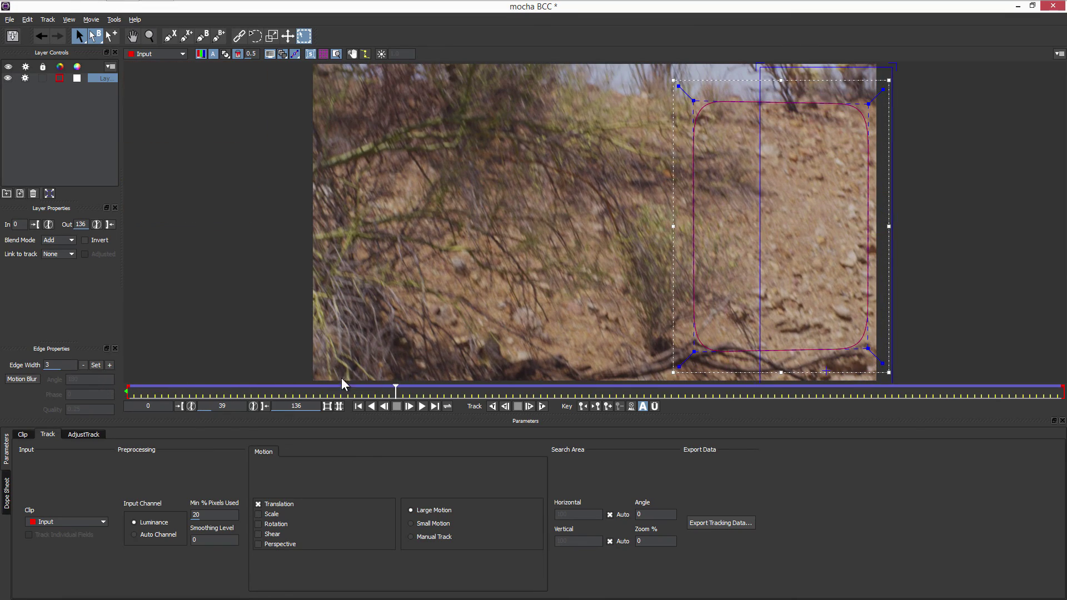
pyautogui.moveTo(343, 386); pyautogui.dragTo(722, 385)
pyautogui.moveTo(753, 333); pyautogui.dragTo(739, 100)
pyautogui.moveTo(718, 390); pyautogui.dragTo(148, 400)
pyautogui.moveTo(743, 328); pyautogui.dragTo(737, 250)
# Raise the surface box's bottom edge at frames 24 and 61, then check through the last frame
pyautogui.moveTo(128, 390); pyautogui.dragTo(381, 399)
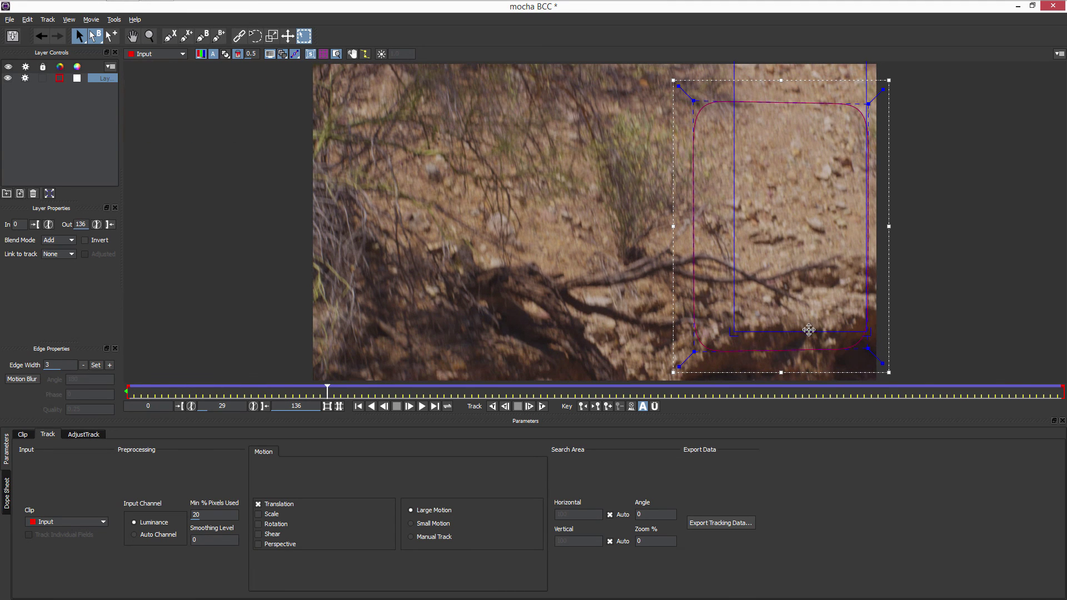
pyautogui.moveTo(809, 329); pyautogui.dragTo(808, 87)
pyautogui.moveTo(328, 391); pyautogui.dragTo(547, 391)
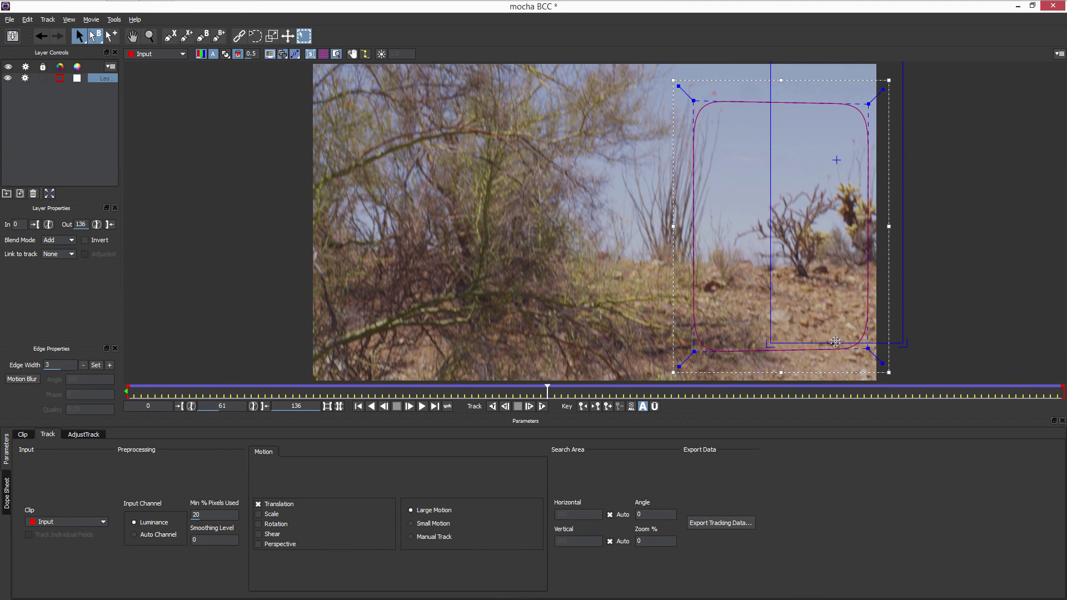
pyautogui.moveTo(835, 341); pyautogui.dragTo(835, 96)
pyautogui.moveTo(547, 387); pyautogui.dragTo(1032, 368)
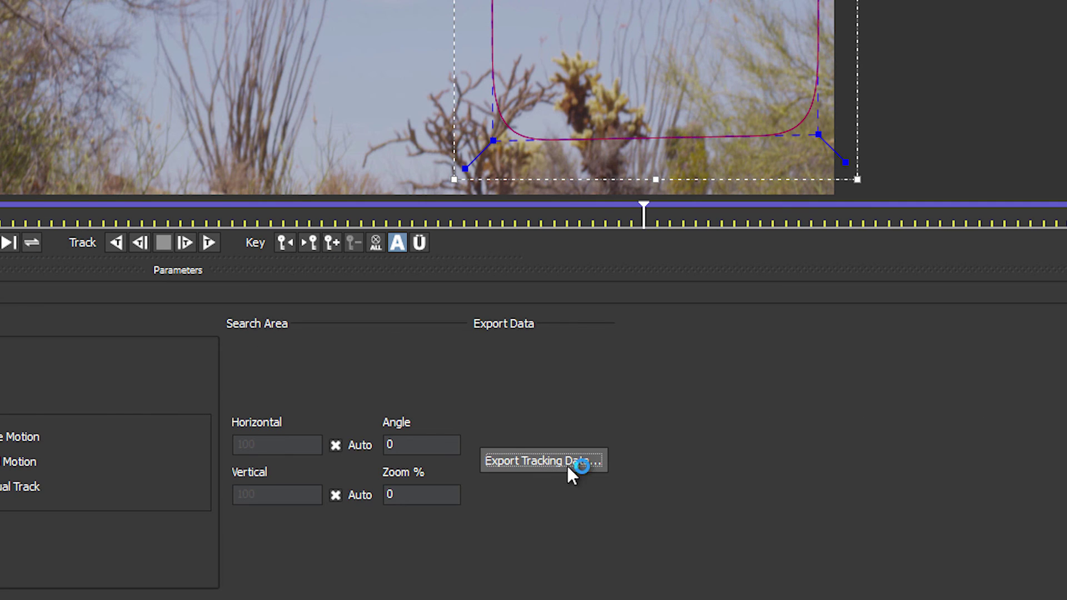
# Export the tracking data in the Boris FX BCC Center Point format
pyautogui.click(570, 465)
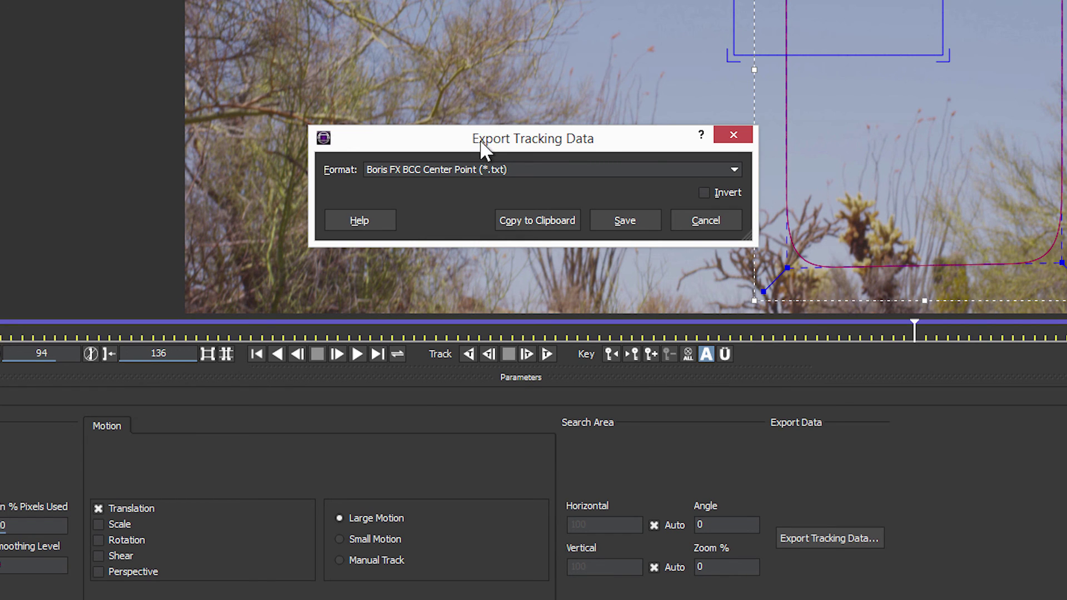
pyautogui.click(528, 164)
pyautogui.click(533, 166)
pyautogui.click(521, 168)
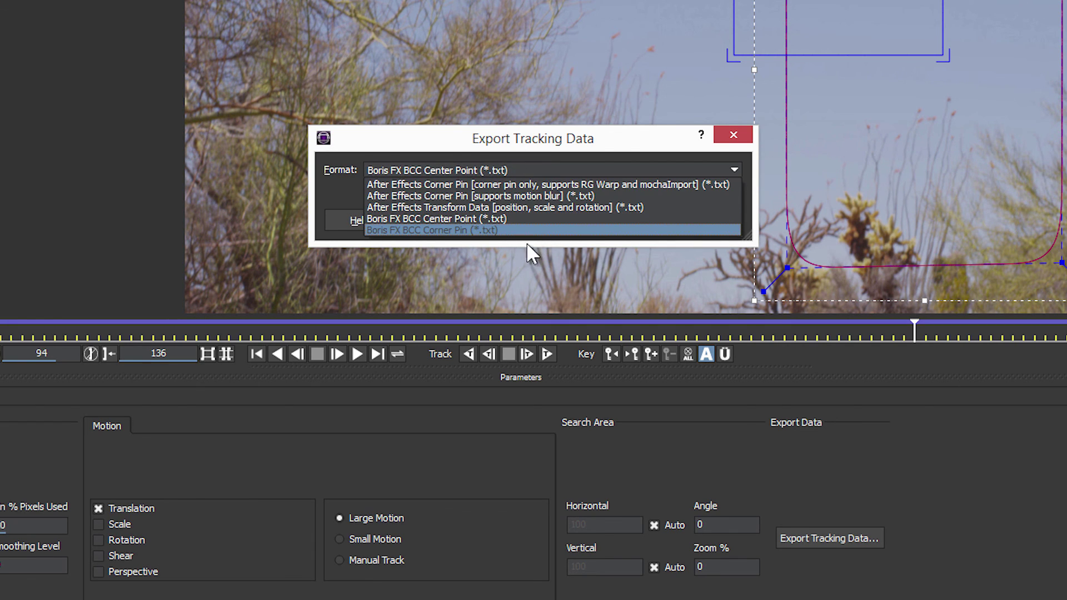
pyautogui.click(512, 217)
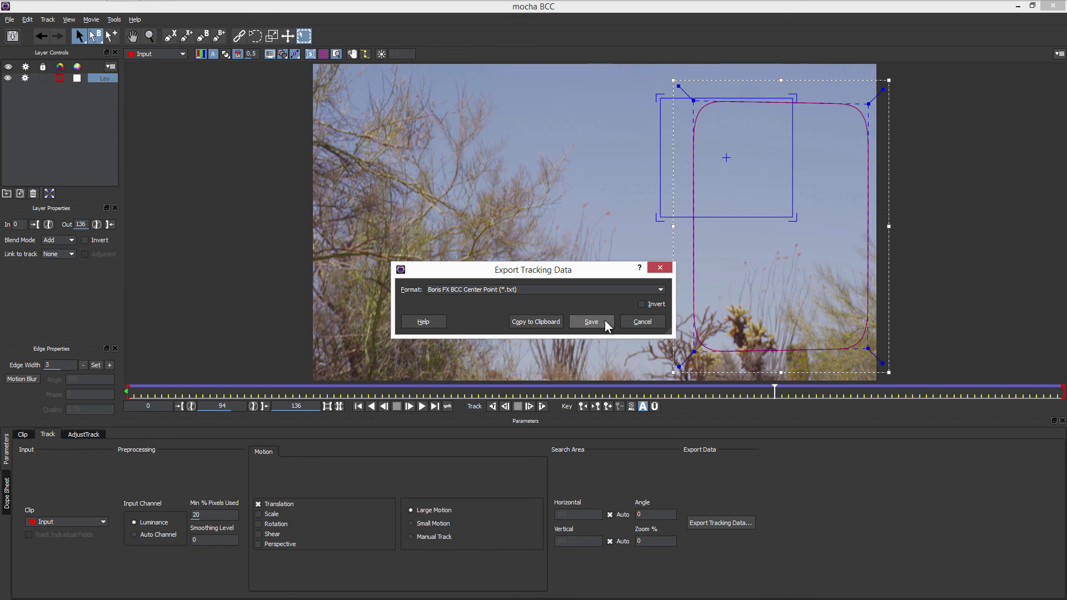
pyautogui.click(592, 322)
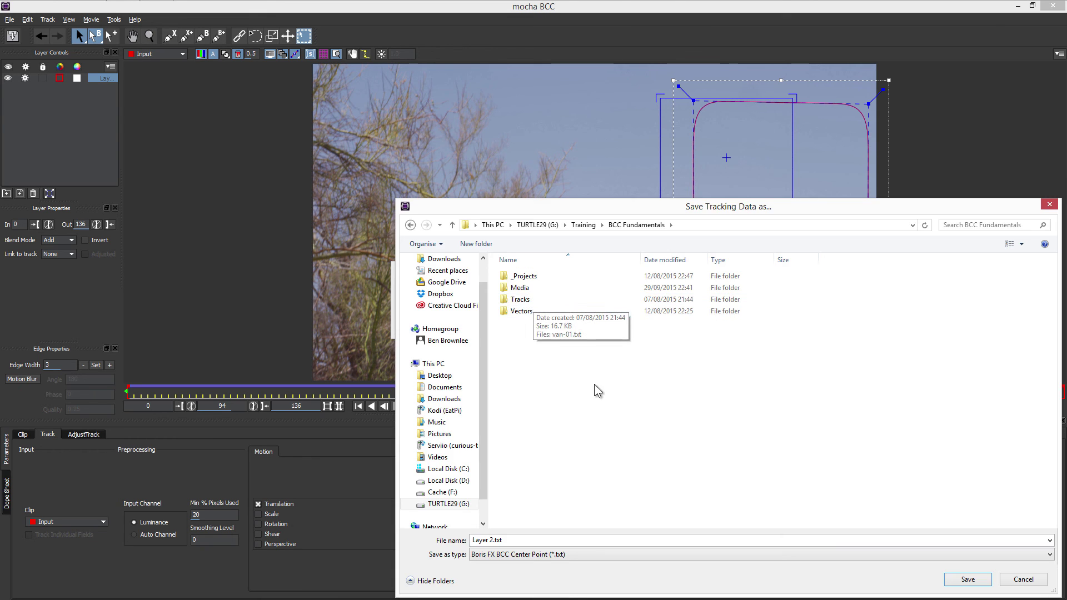
# Save the tracking file in the Tracks folder as lens-flare.txt
pyautogui.doubleClick(528, 300)
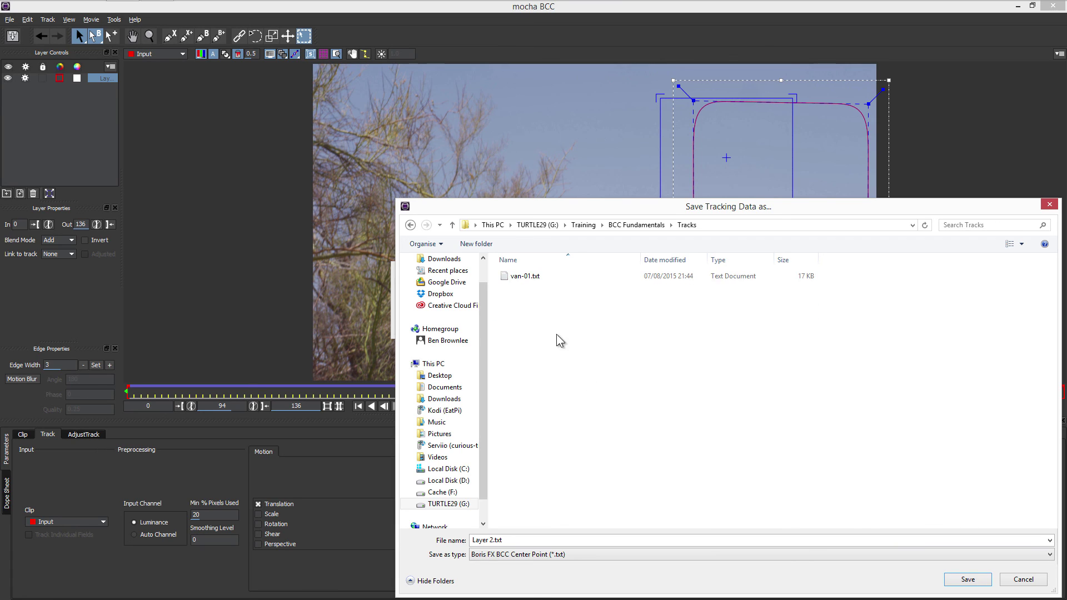
pyautogui.moveTo(493, 540); pyautogui.dragTo(408, 550)
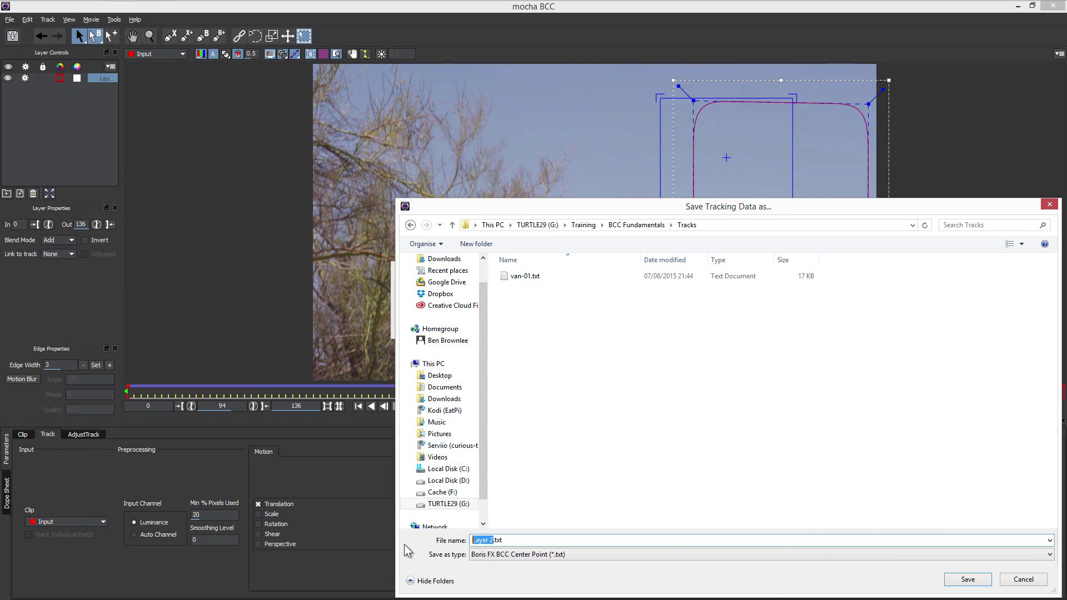
pyautogui.write('lens/flare')
pyautogui.press('Return')
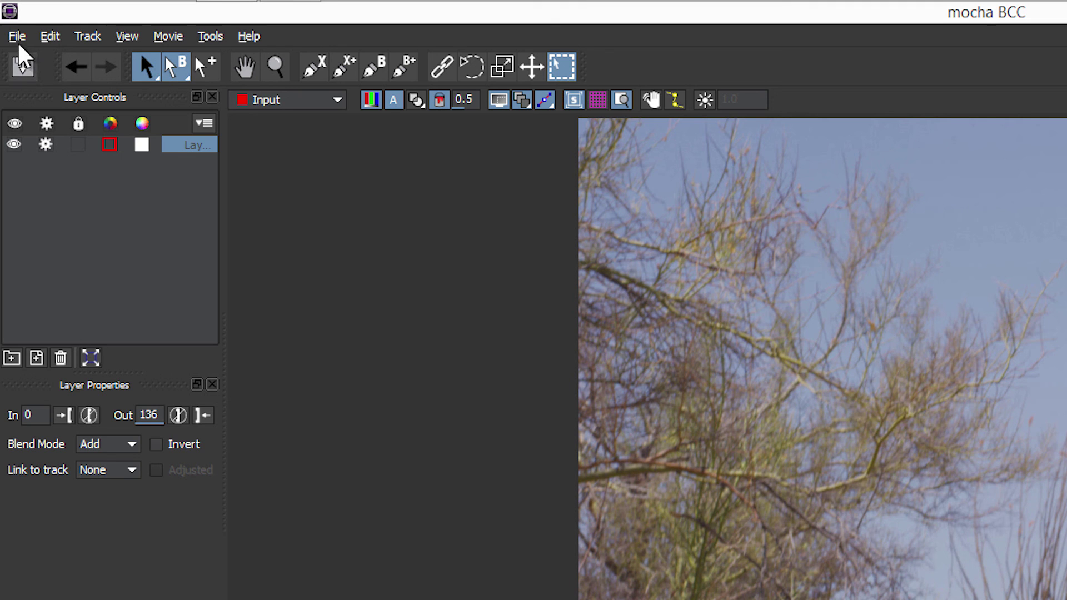
# Exit mocha via File > Exit, apply BCC Lens Flare 3D MT to tough_track, and pick LensStar.bsp
pyautogui.click(10, 19)
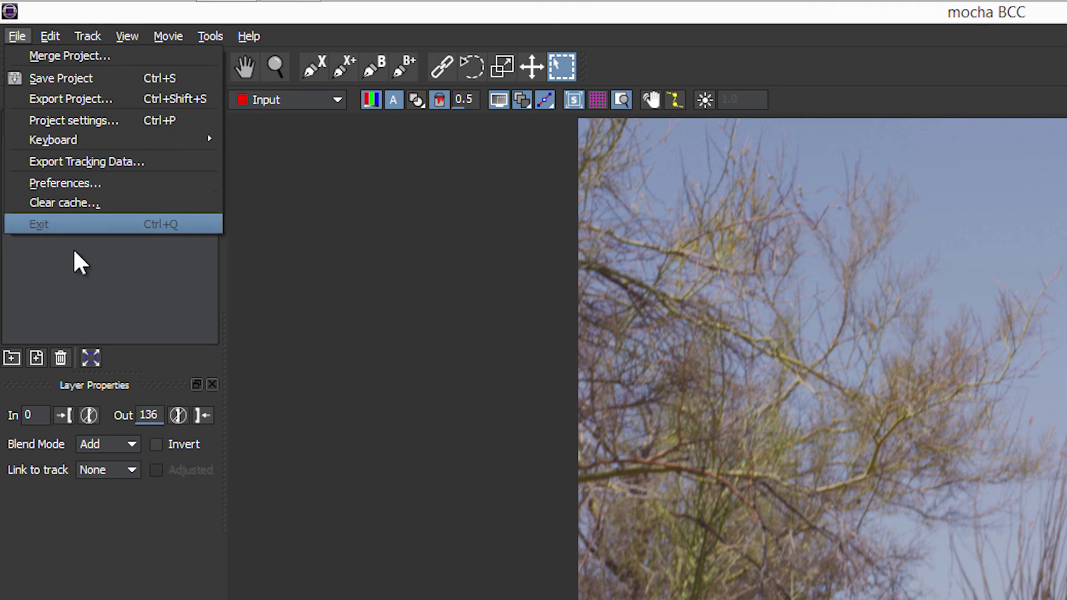
pyautogui.click(115, 222)
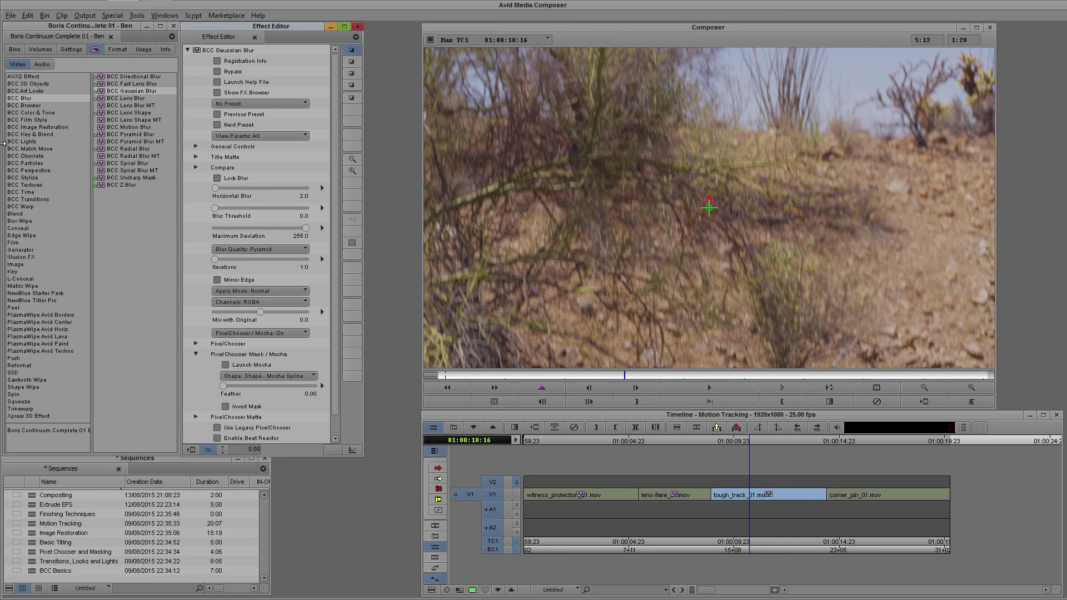
pyautogui.click(38, 142)
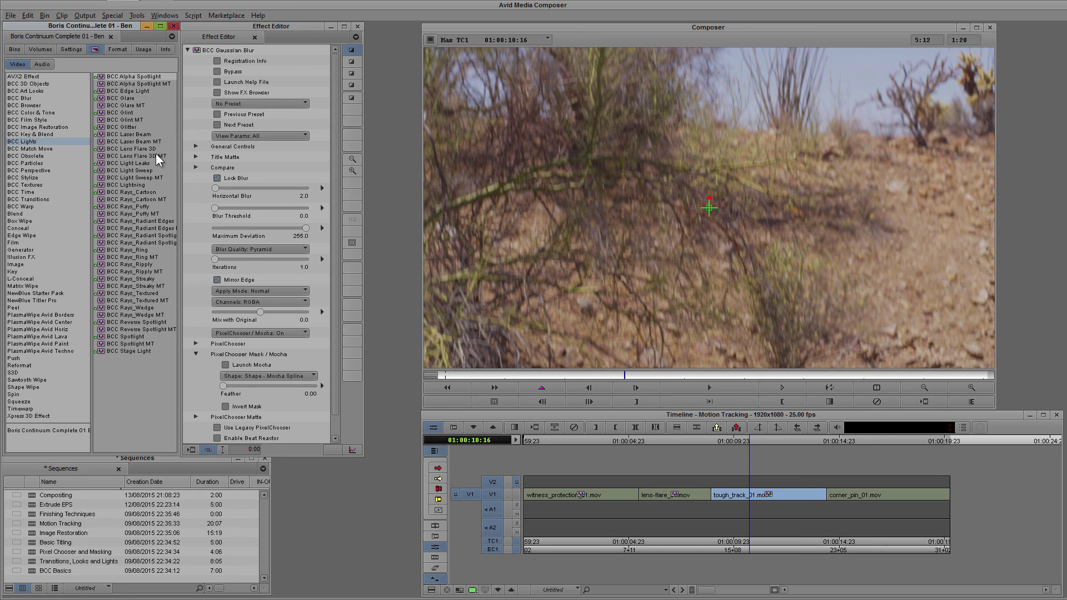
pyautogui.moveTo(159, 156); pyautogui.dragTo(770, 503)
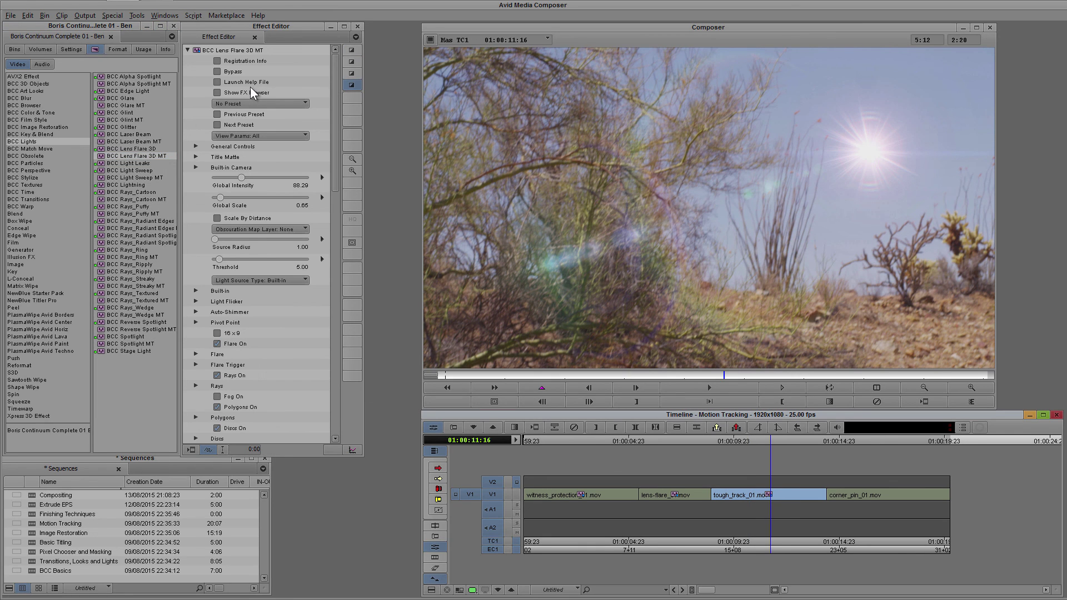
pyautogui.click(305, 103)
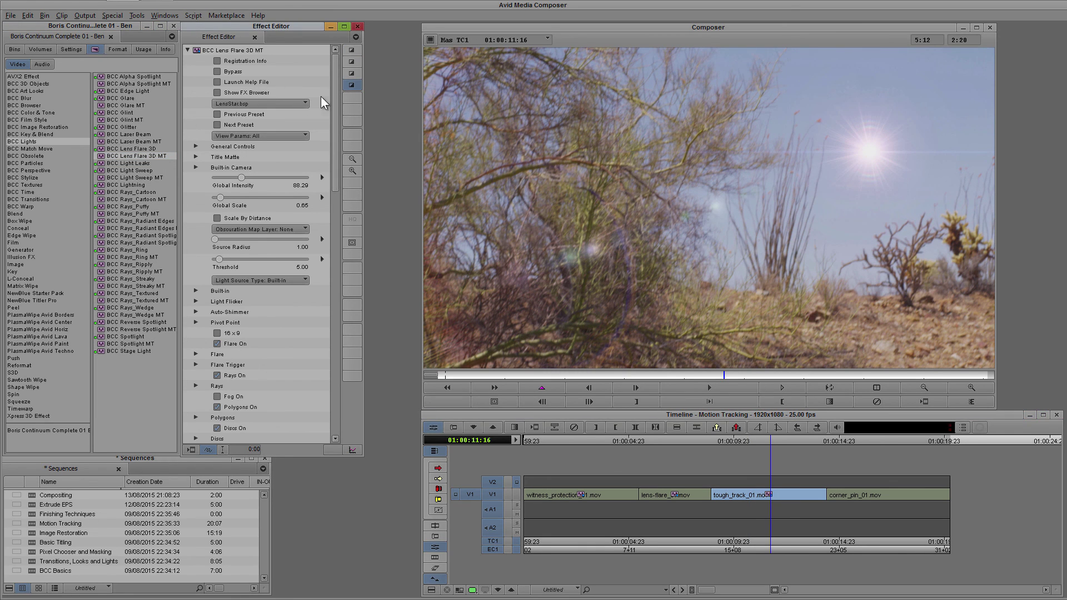
pyautogui.moveTo(335, 89); pyautogui.dragTo(365, 275)
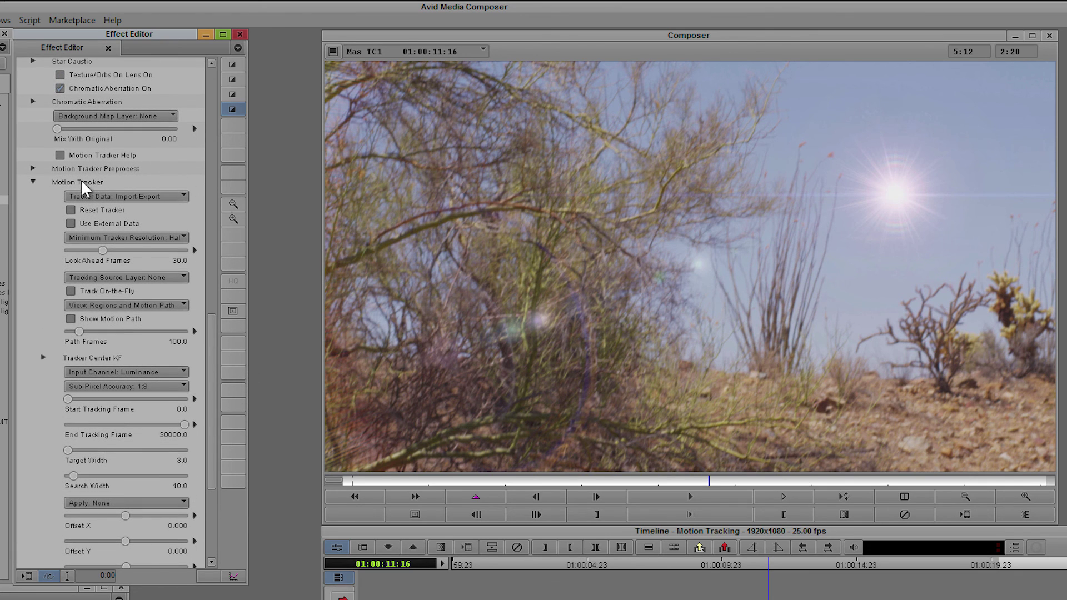
# Load the lens-flare.txt tracking data from the Tracks folder into the motion tracker
pyautogui.click(184, 196)
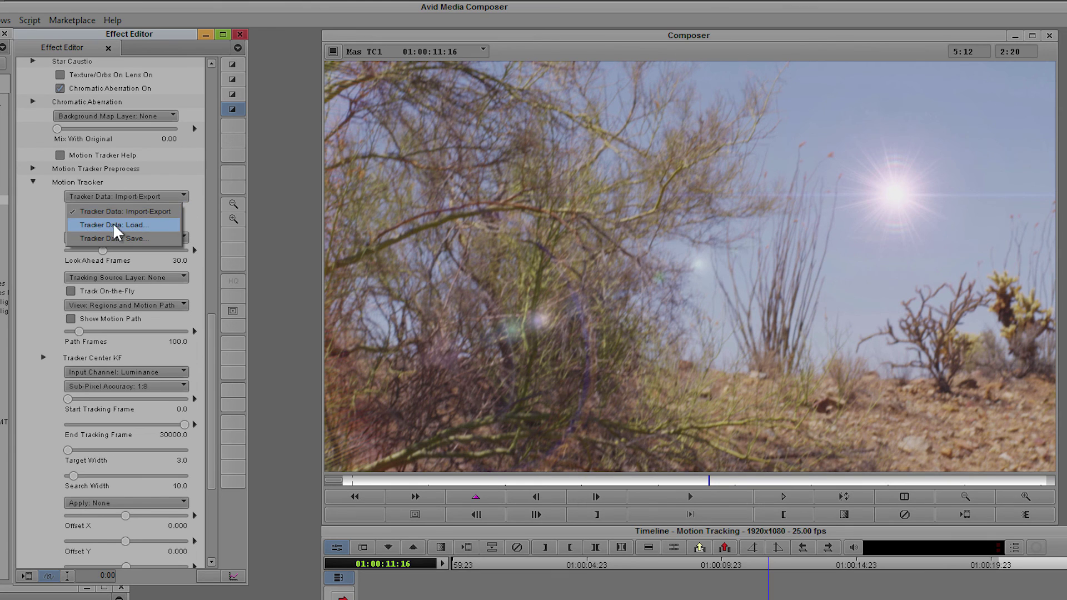
pyautogui.click(165, 225)
pyautogui.doubleClick(173, 102)
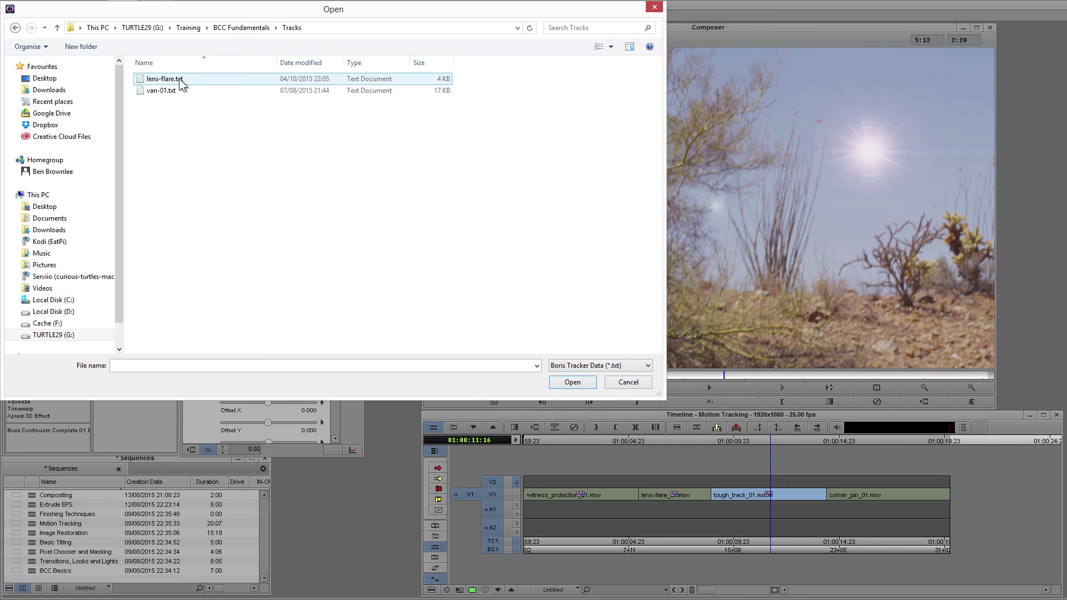
pyautogui.doubleClick(167, 79)
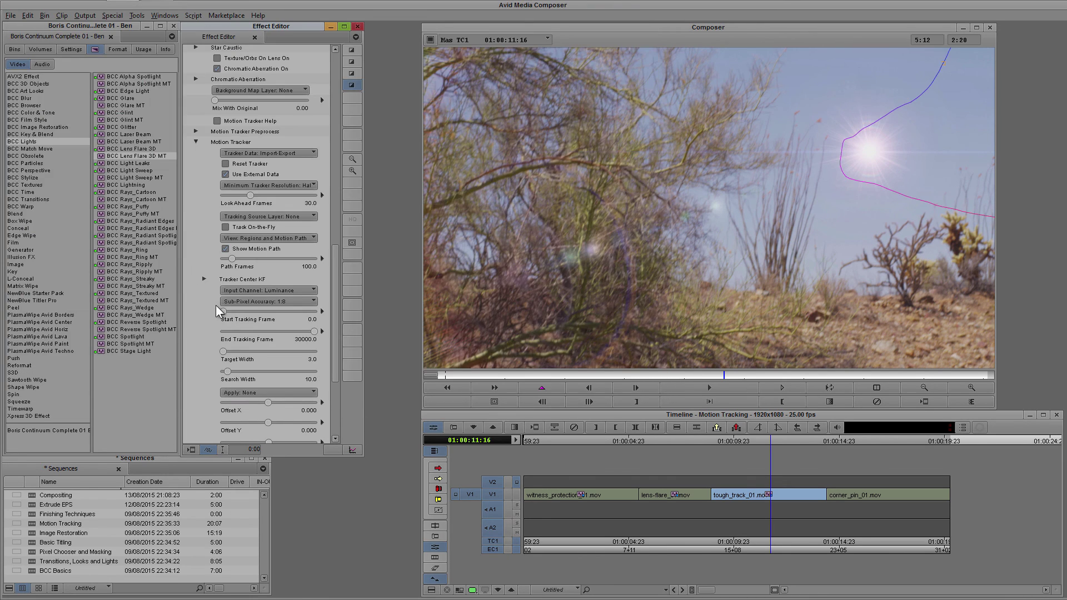
# Play the clip and step back one frame to check the flare's motion path
pyautogui.click(725, 385)
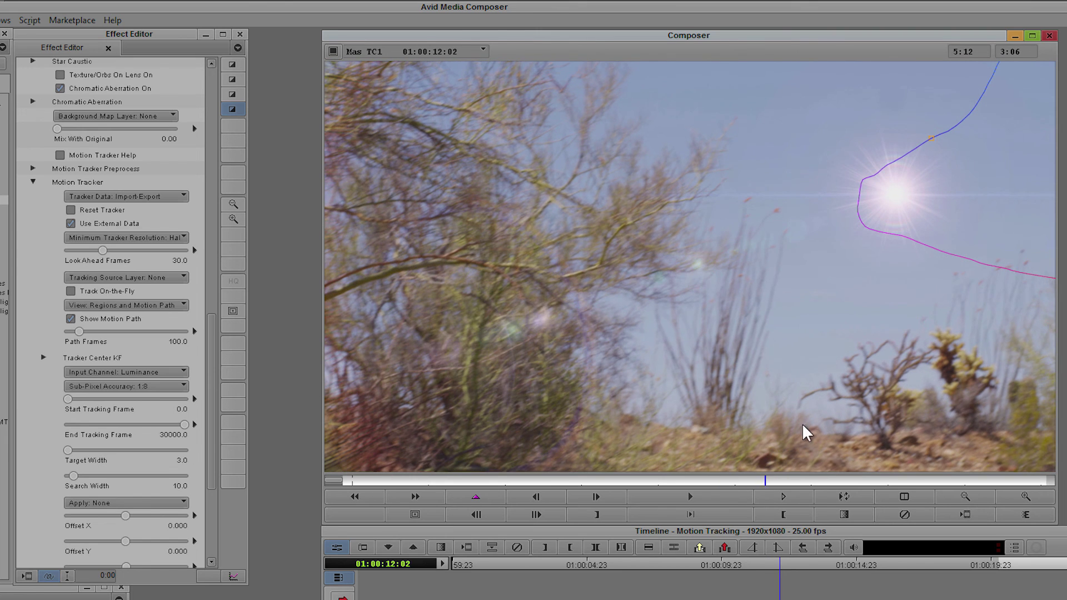
pyautogui.press('Left')
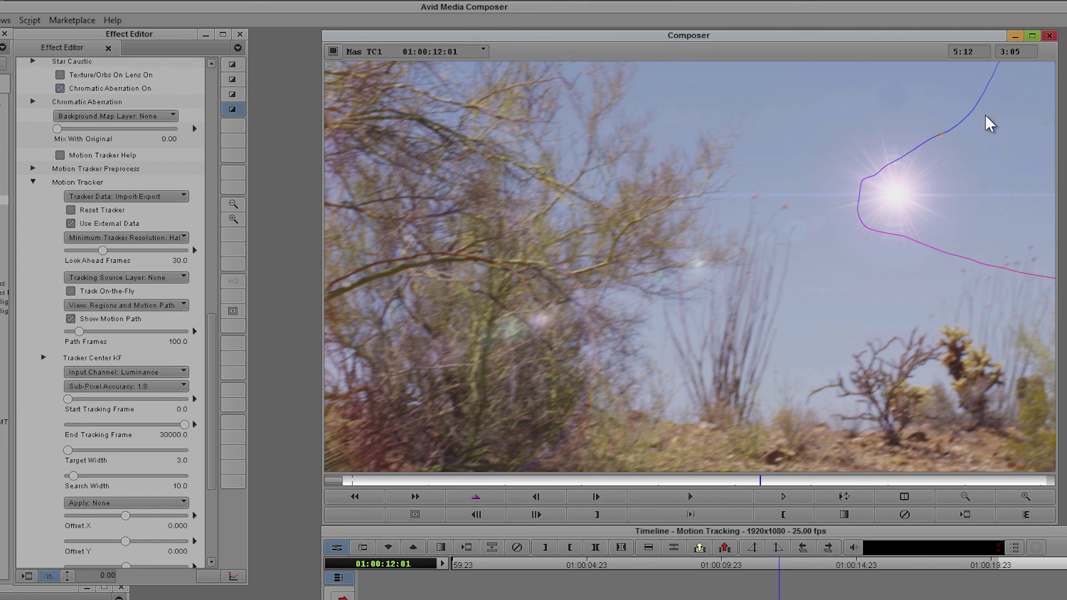
pyautogui.scroll(1, 214, 372)
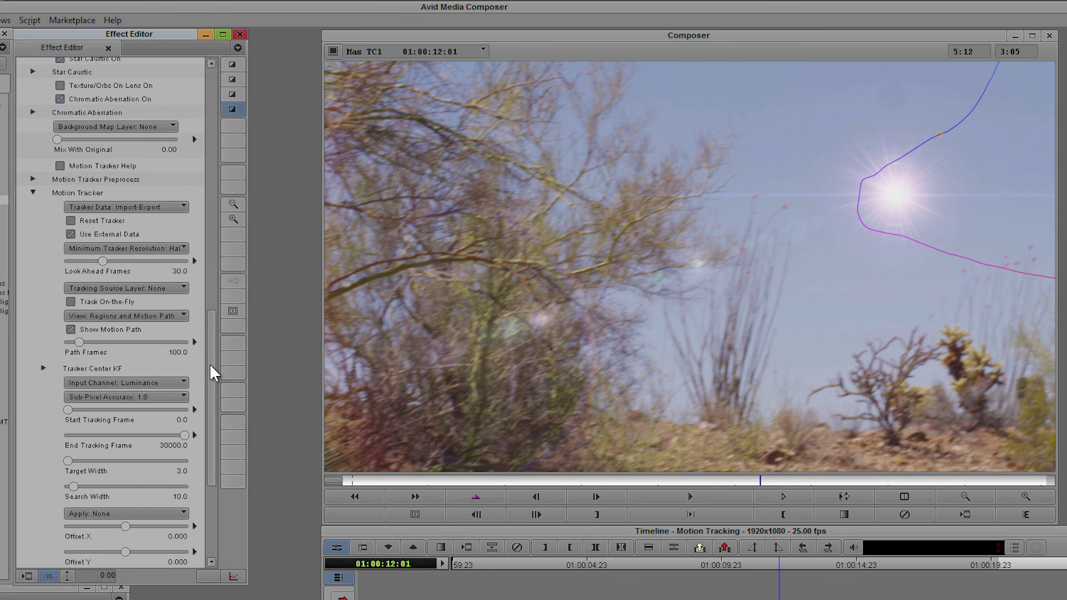
pyautogui.scroll(-10, 213, 381)
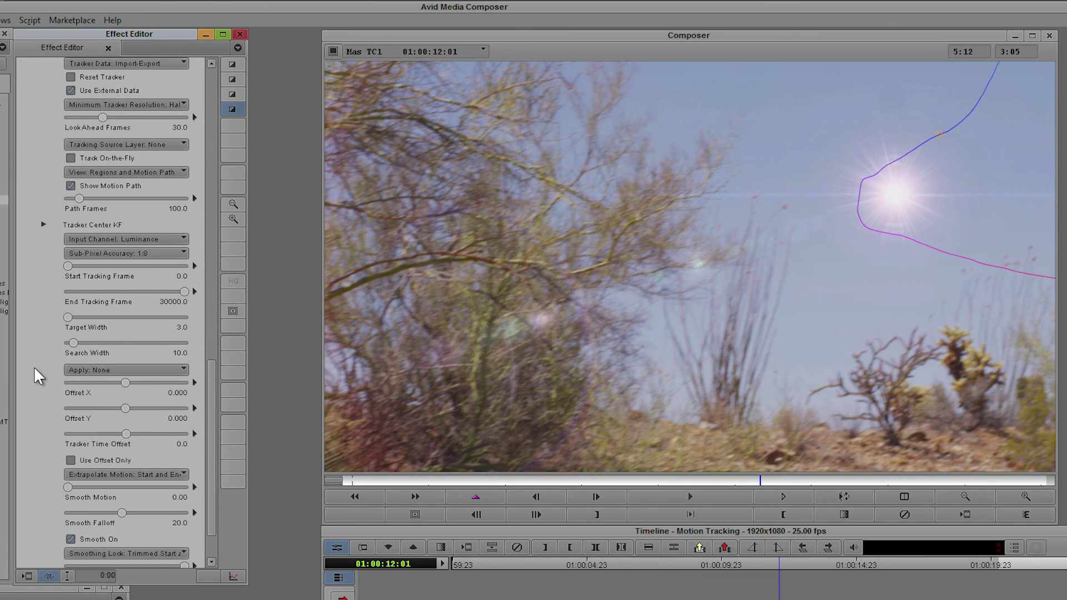
# Apply the track to the Light Source, offset it toward the top-right, and set Global Scale to 1.75
pyautogui.click(173, 370)
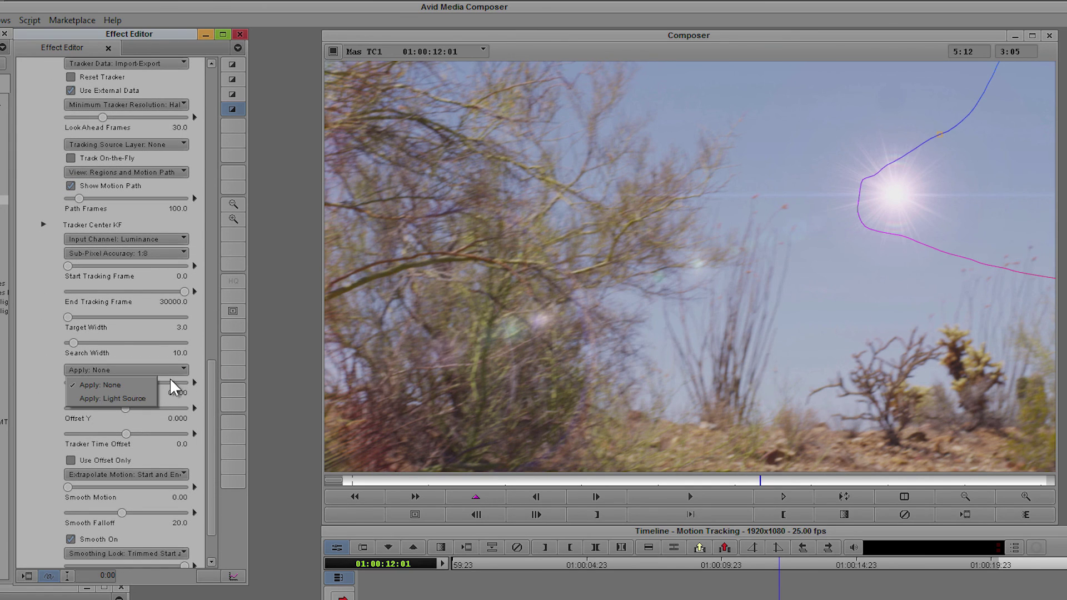
pyautogui.click(151, 398)
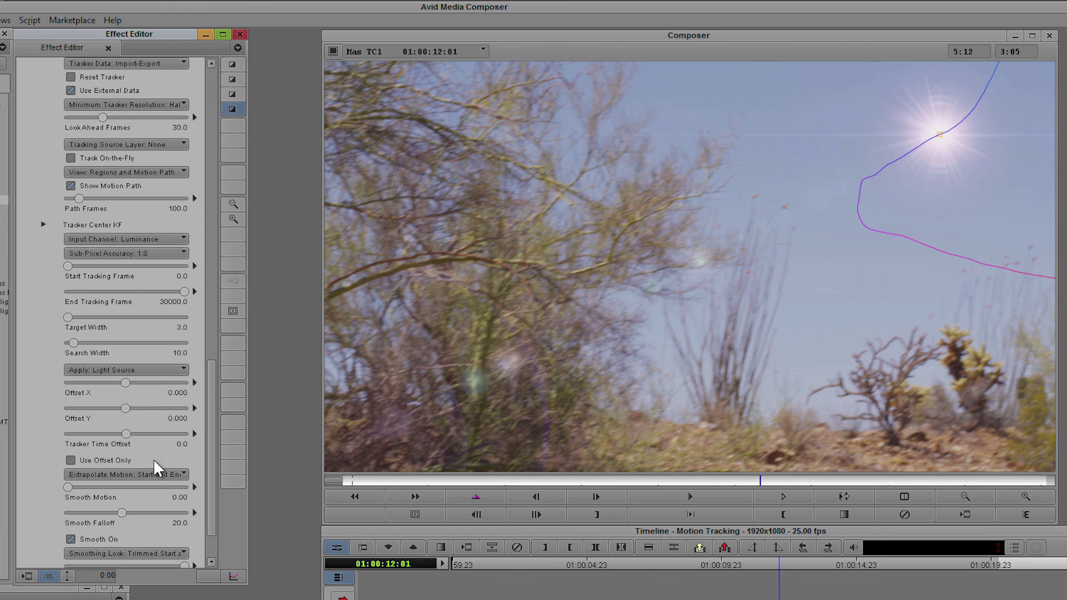
pyautogui.moveTo(125, 384)
pyautogui.mouseDown()
pyautogui.moveTo(141, 383)
pyautogui.moveTo(140, 396)
pyautogui.moveTo(113, 408)
pyautogui.moveTo(136, 382)
pyautogui.mouseUp()
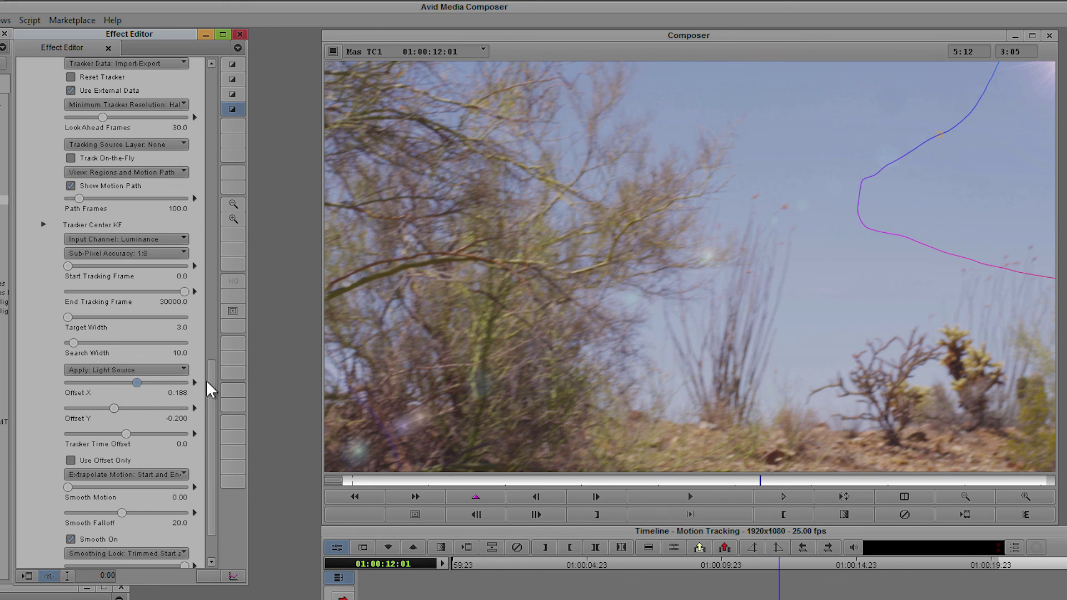
pyautogui.moveTo(207, 383); pyautogui.dragTo(202, 99)
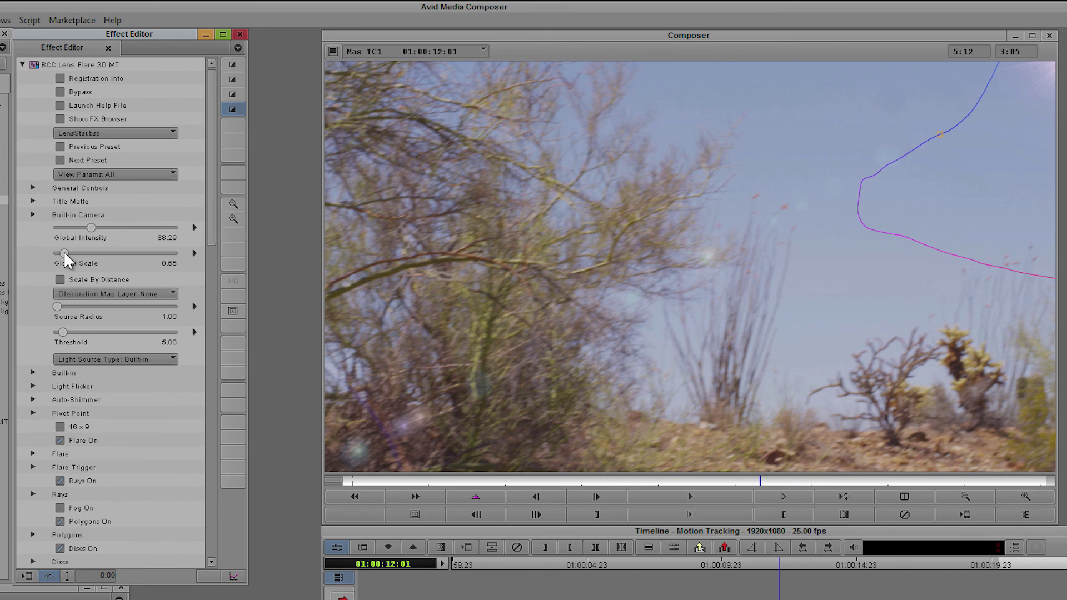
pyautogui.moveTo(67, 249); pyautogui.dragTo(77, 257)
pyautogui.click(350, 481)
# Play tough_track to review the tracked flare, then stop and park on the review frame
pyautogui.click(719, 516)
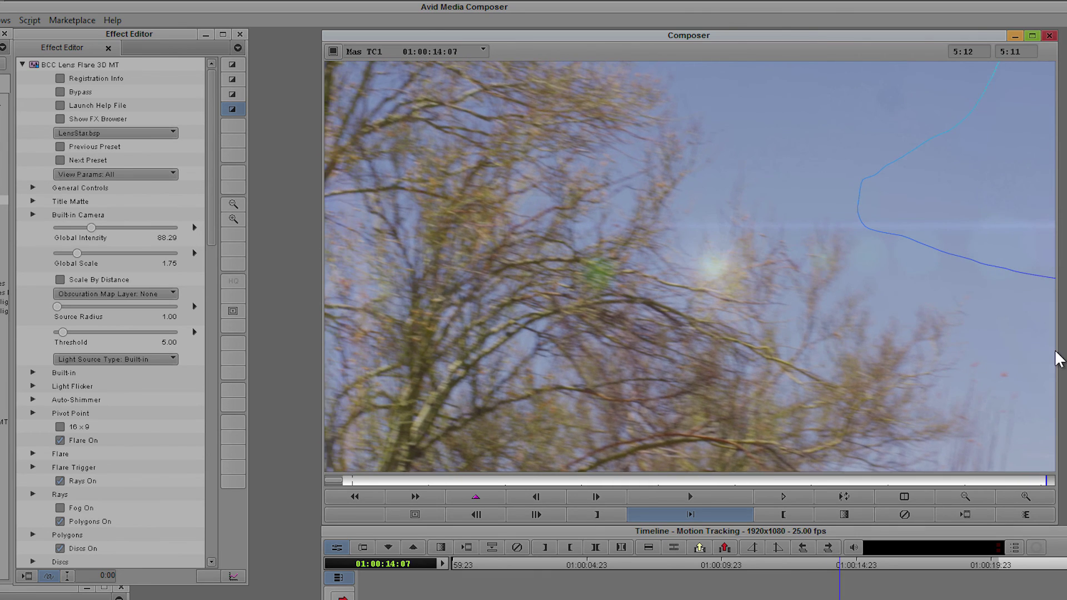
pyautogui.press('space')
pyautogui.click(785, 478)
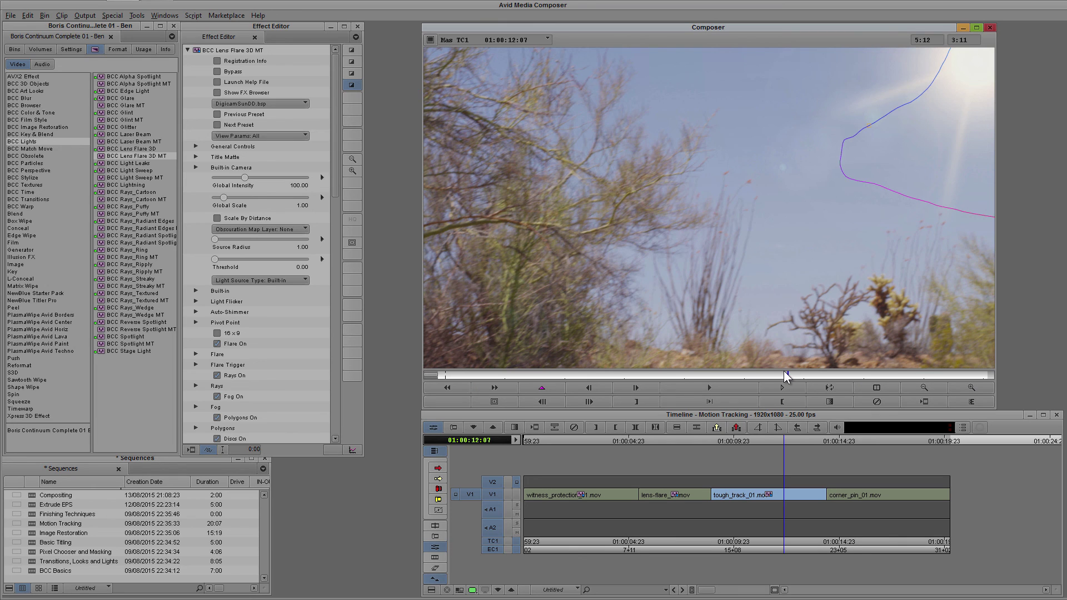